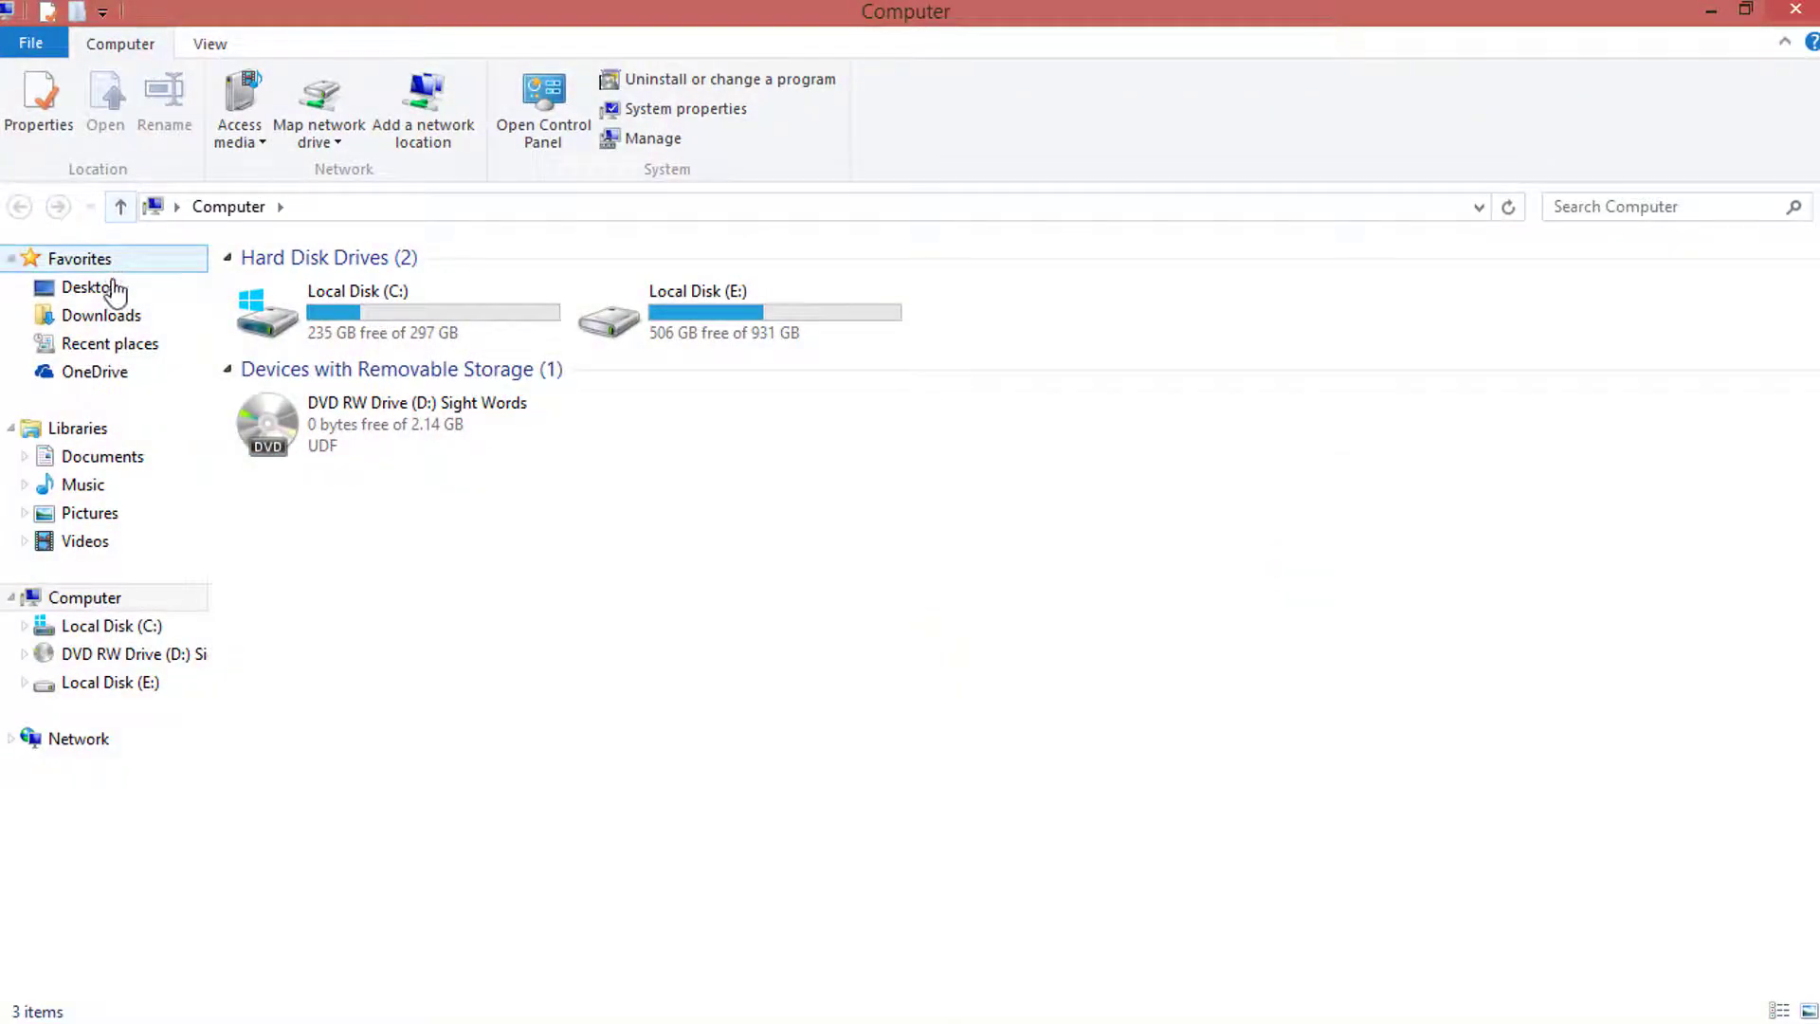
Open the Lady White image from the Desktop folder to view it.
click(107, 294)
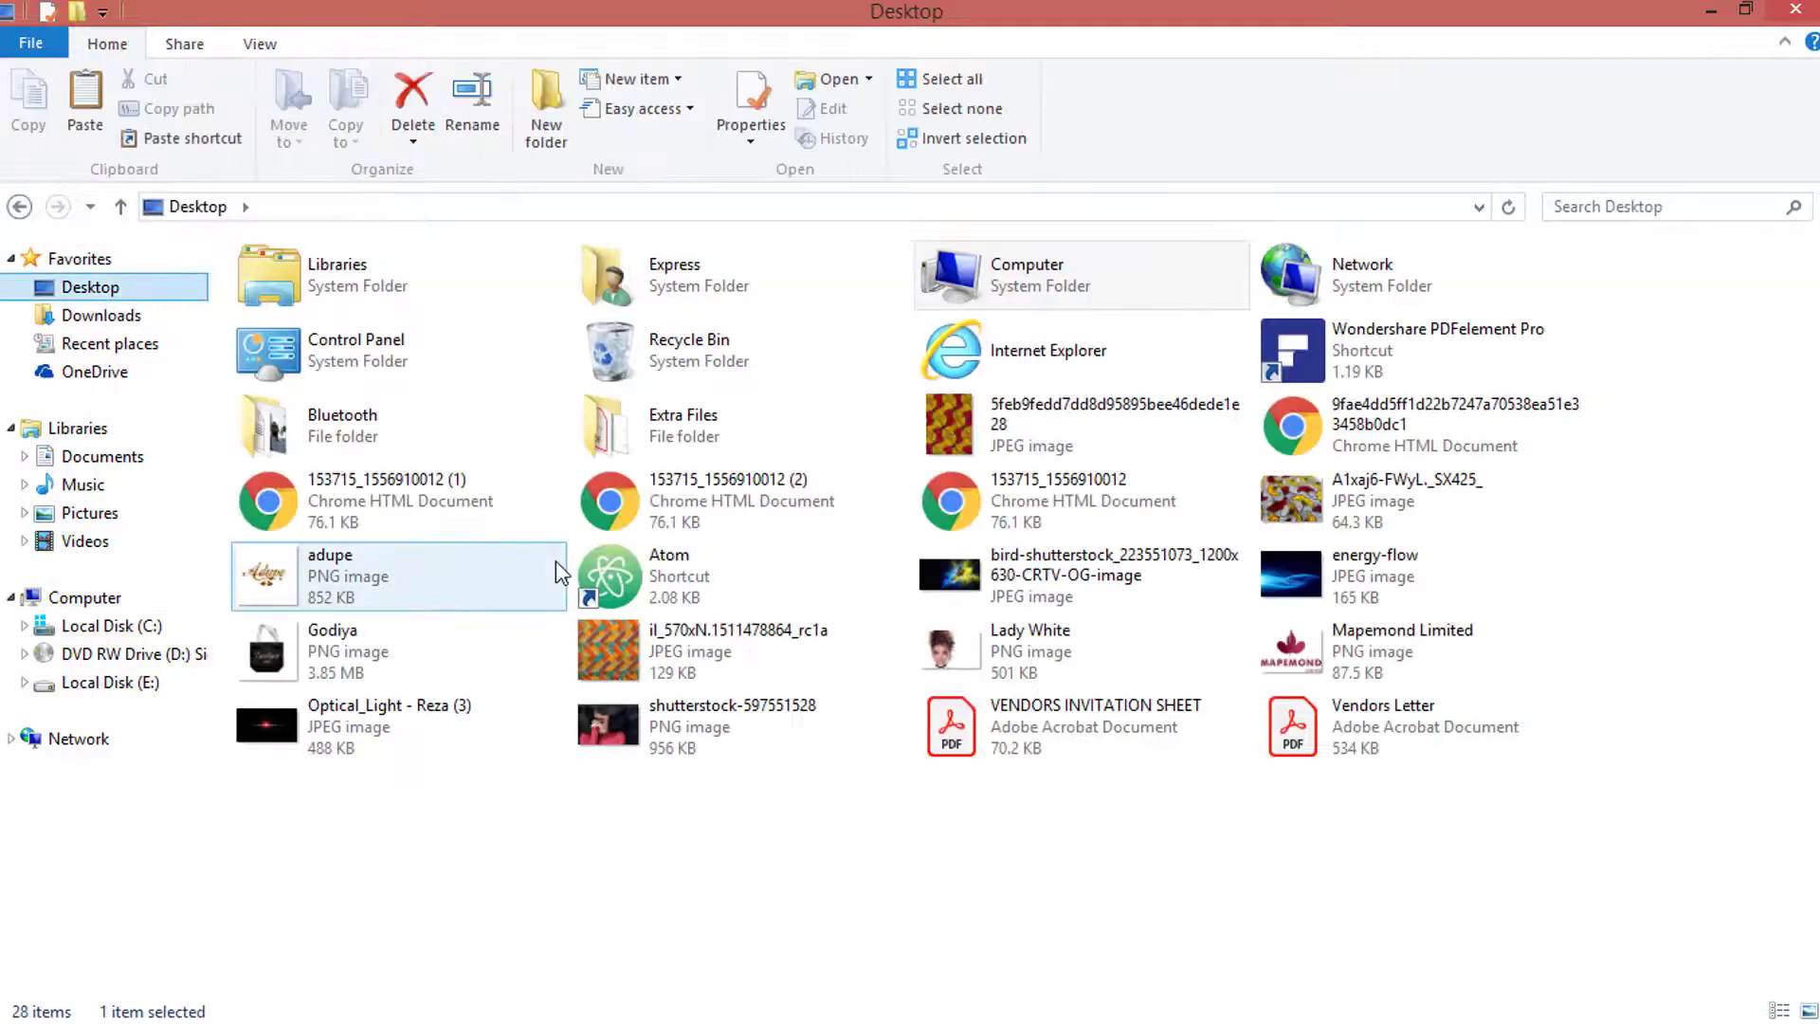
double_click(1031, 652)
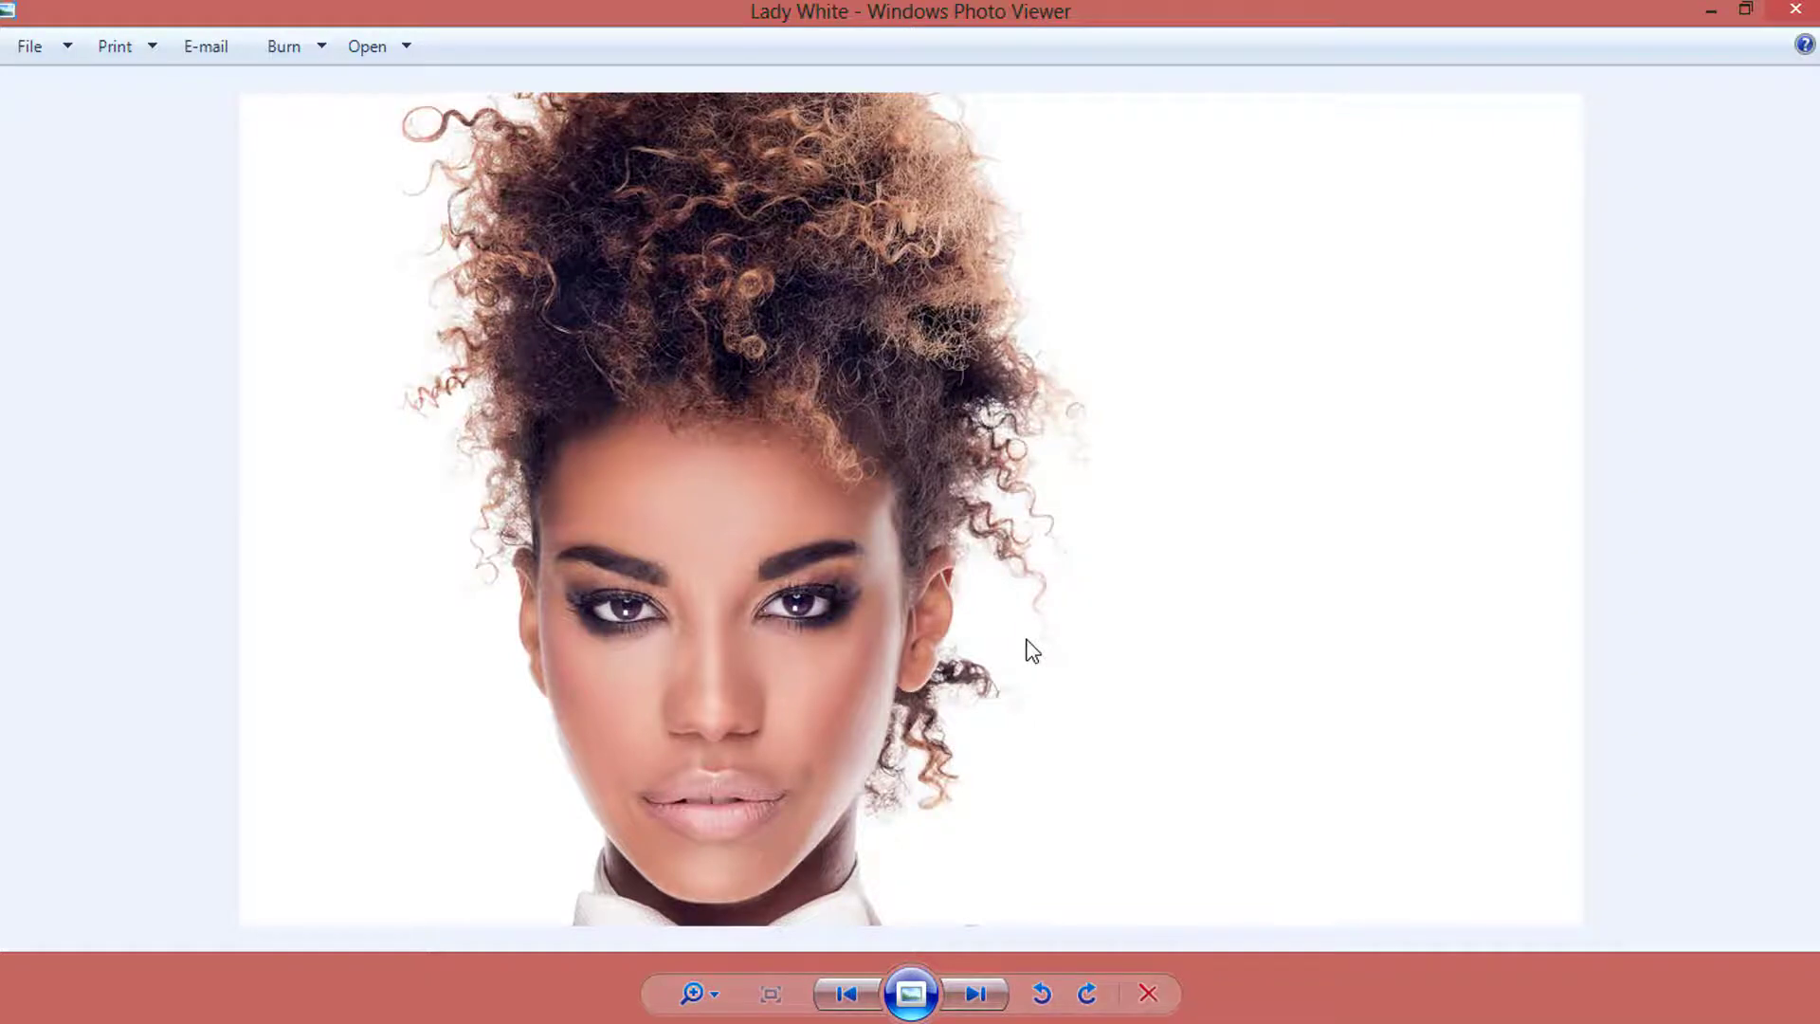
Switch to Chrome and go to the remove.bg website.
key(super)
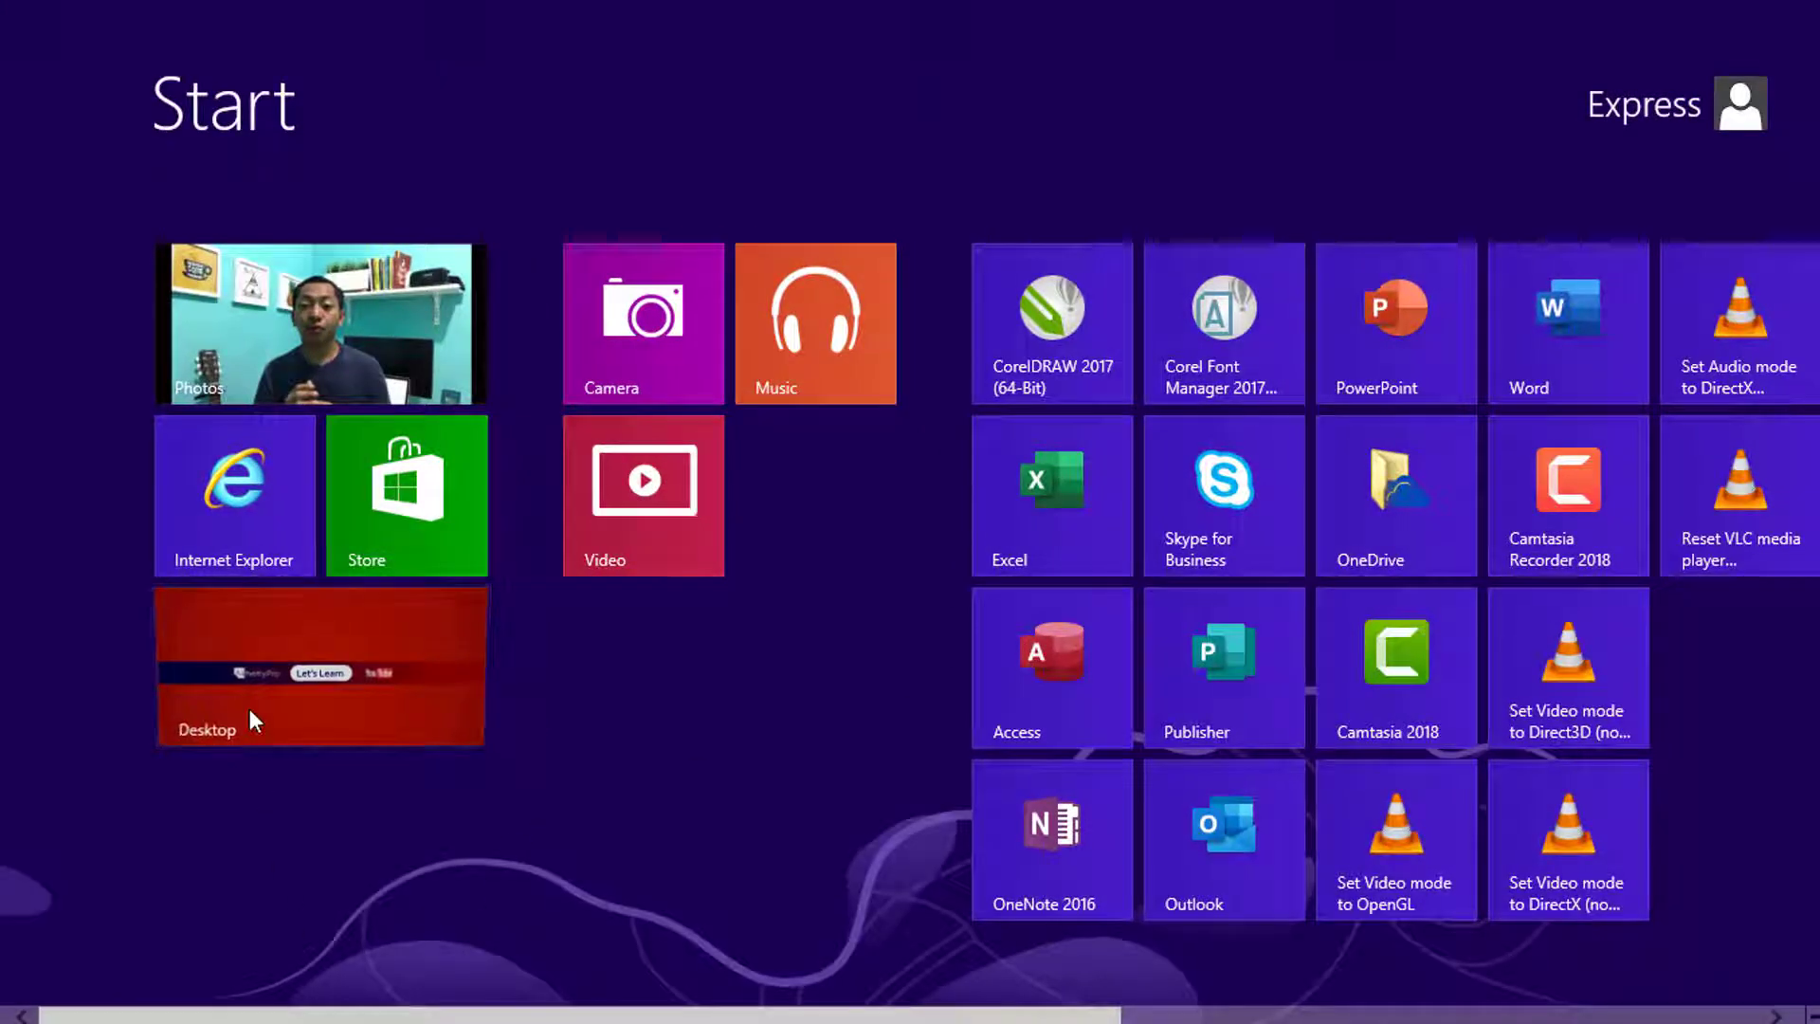
click(249, 710)
click(600, 1011)
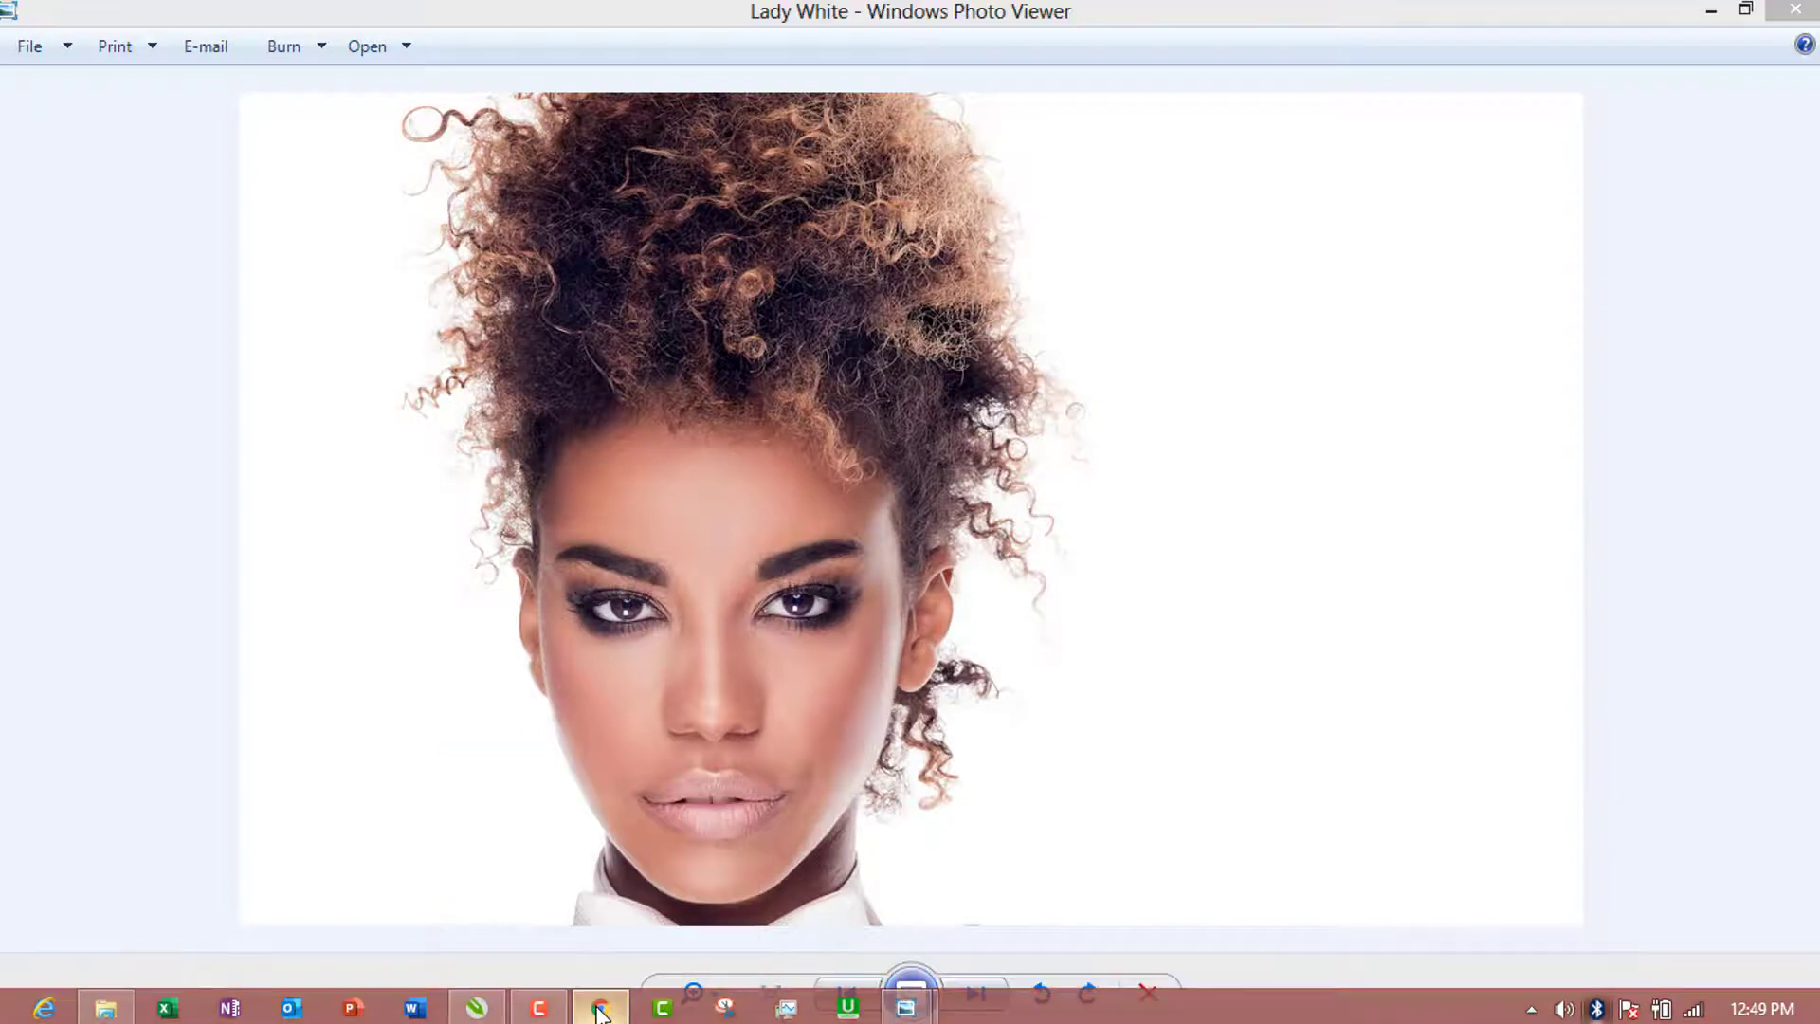
click(439, 18)
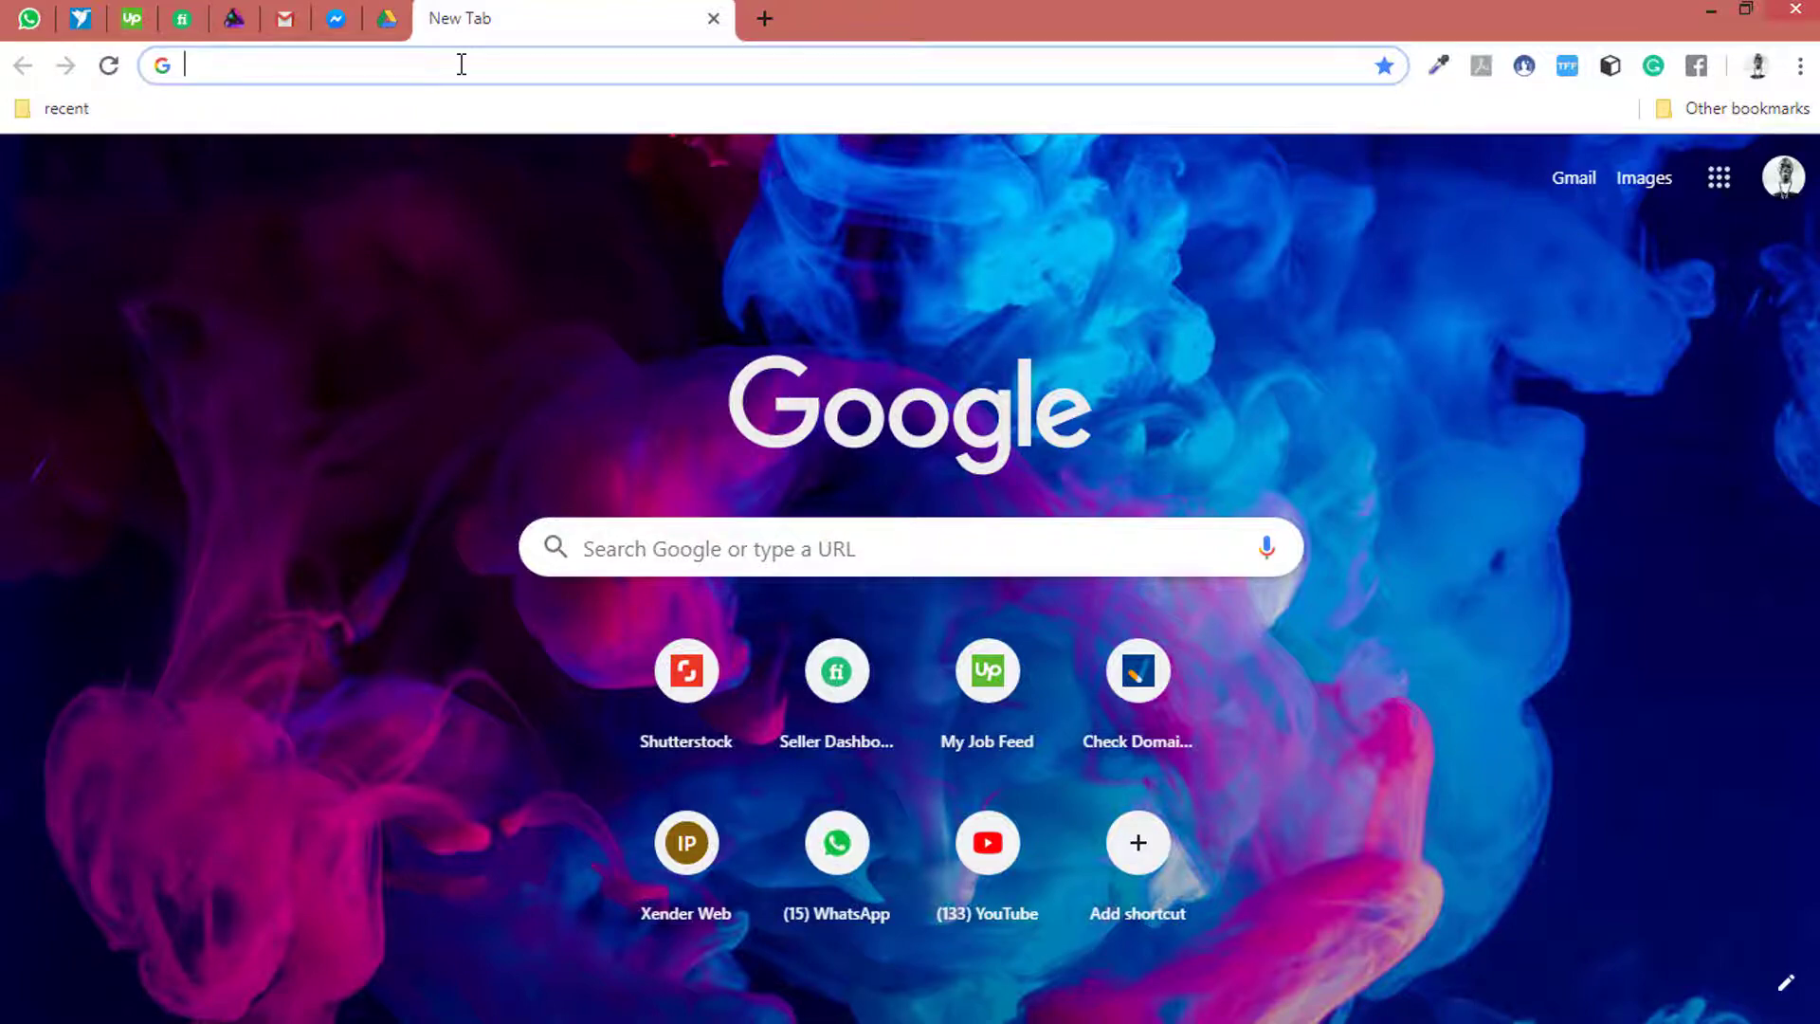
text(remove.bg)
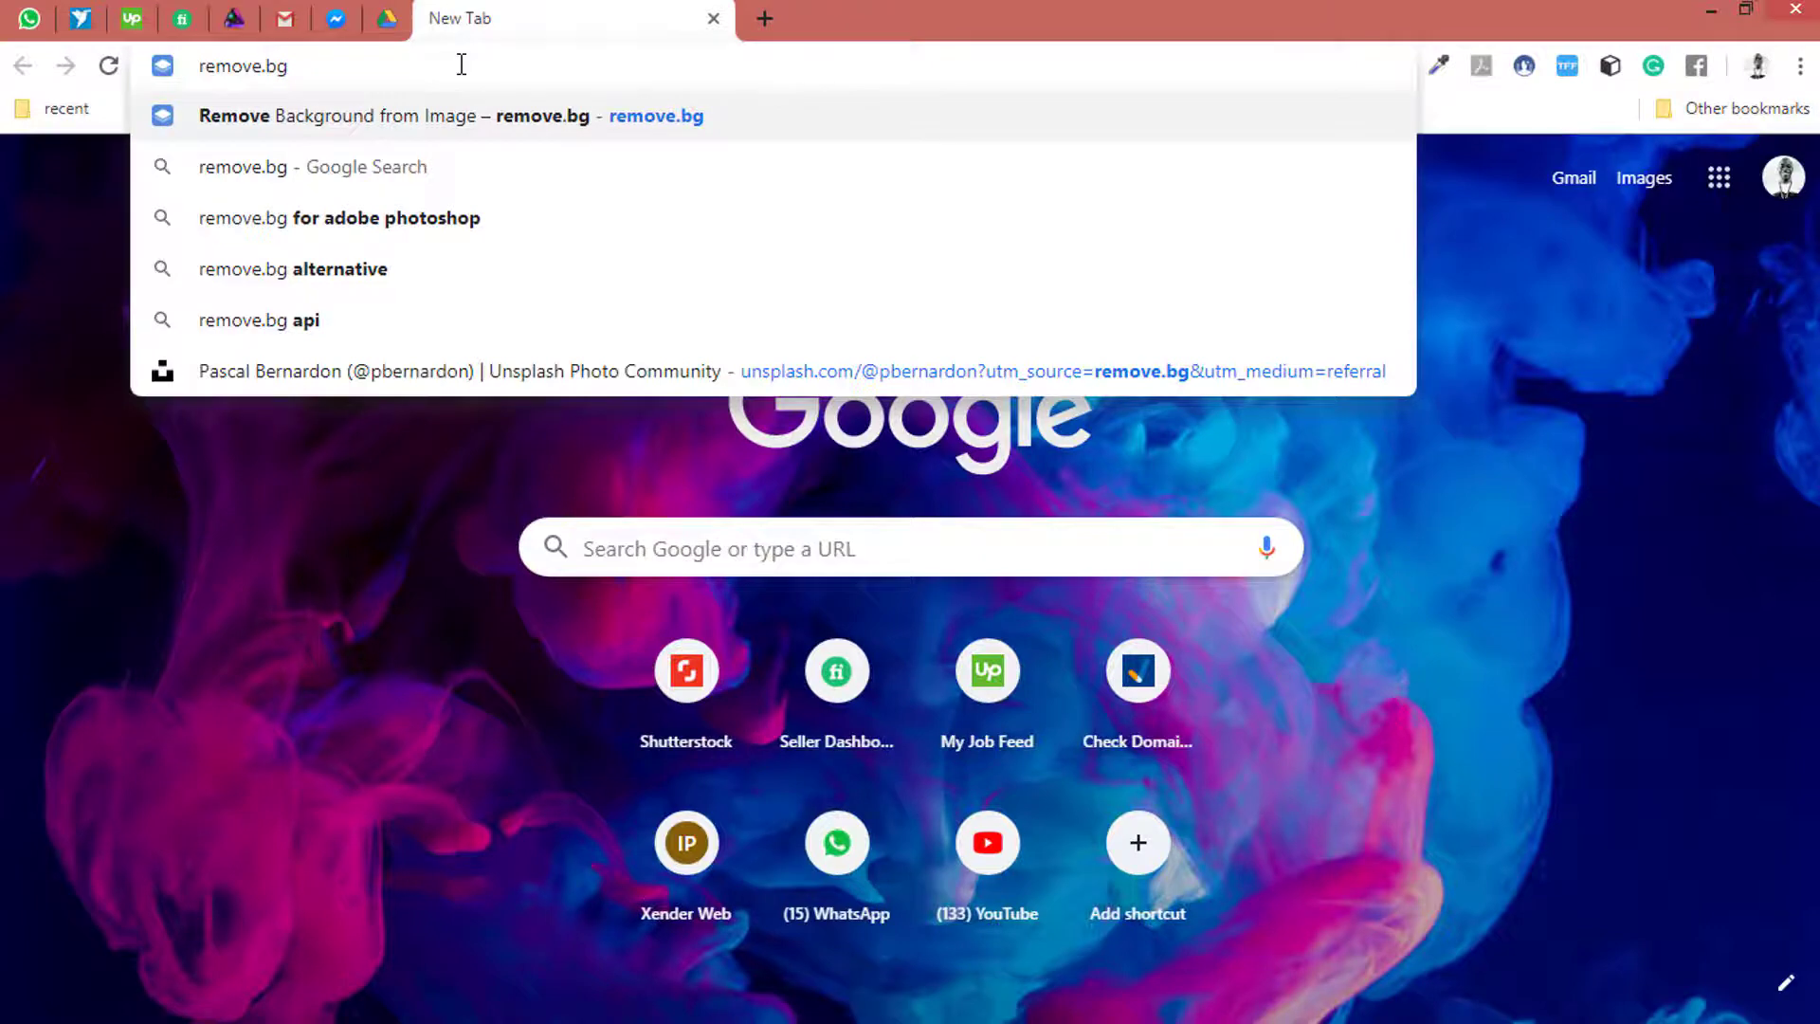
key(Return)
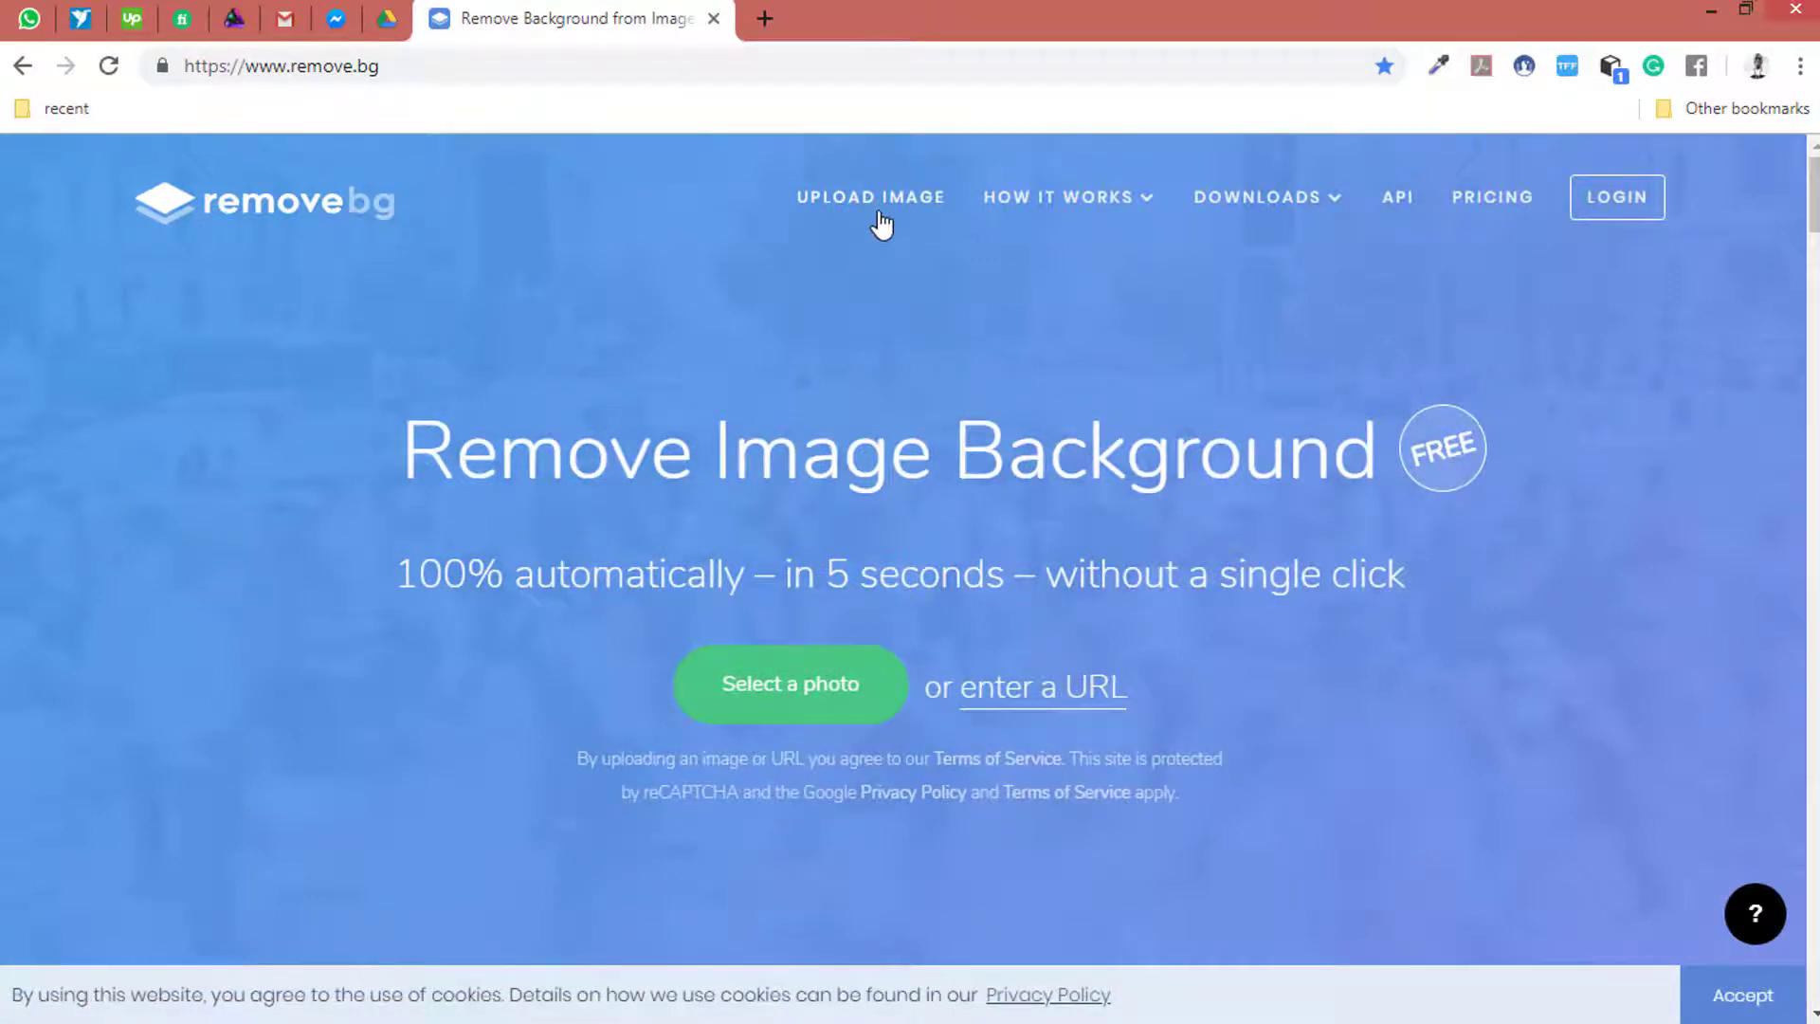
Look through the remove.bg home page, its upload options and its example images with removed backgrounds.
mouse_move(1069, 216)
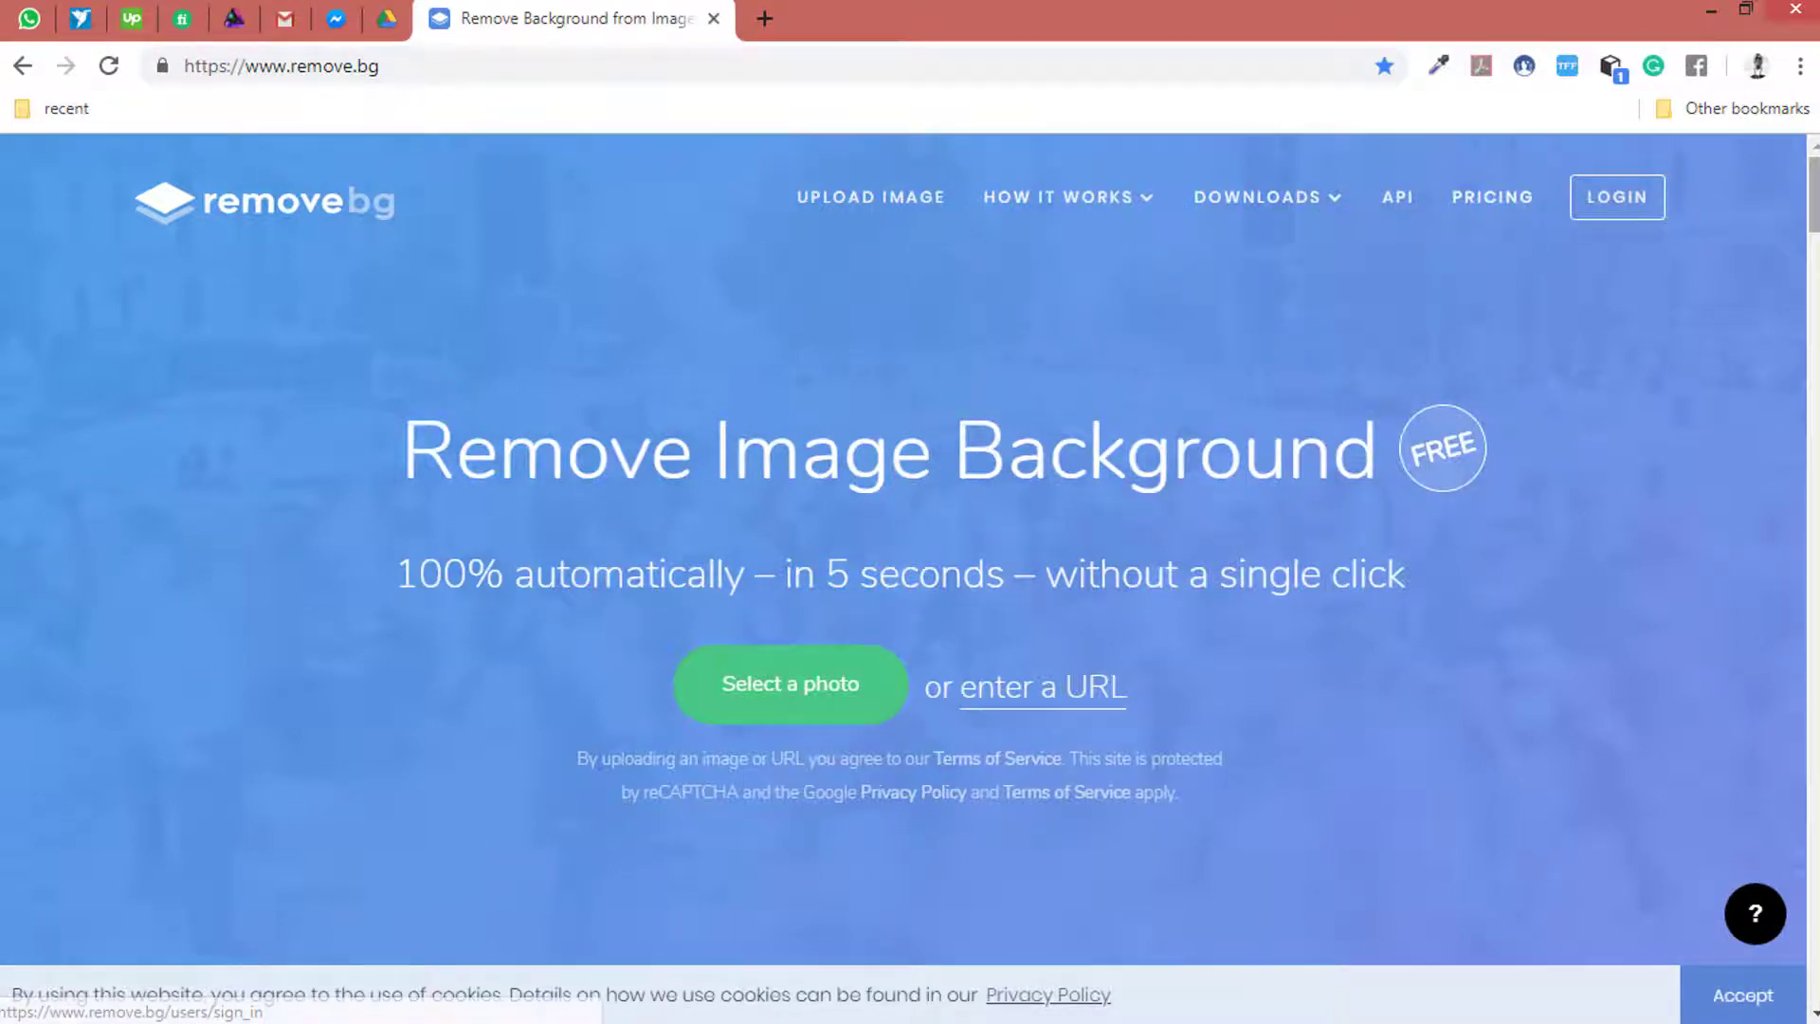
scroll(910, 549, down, 10)
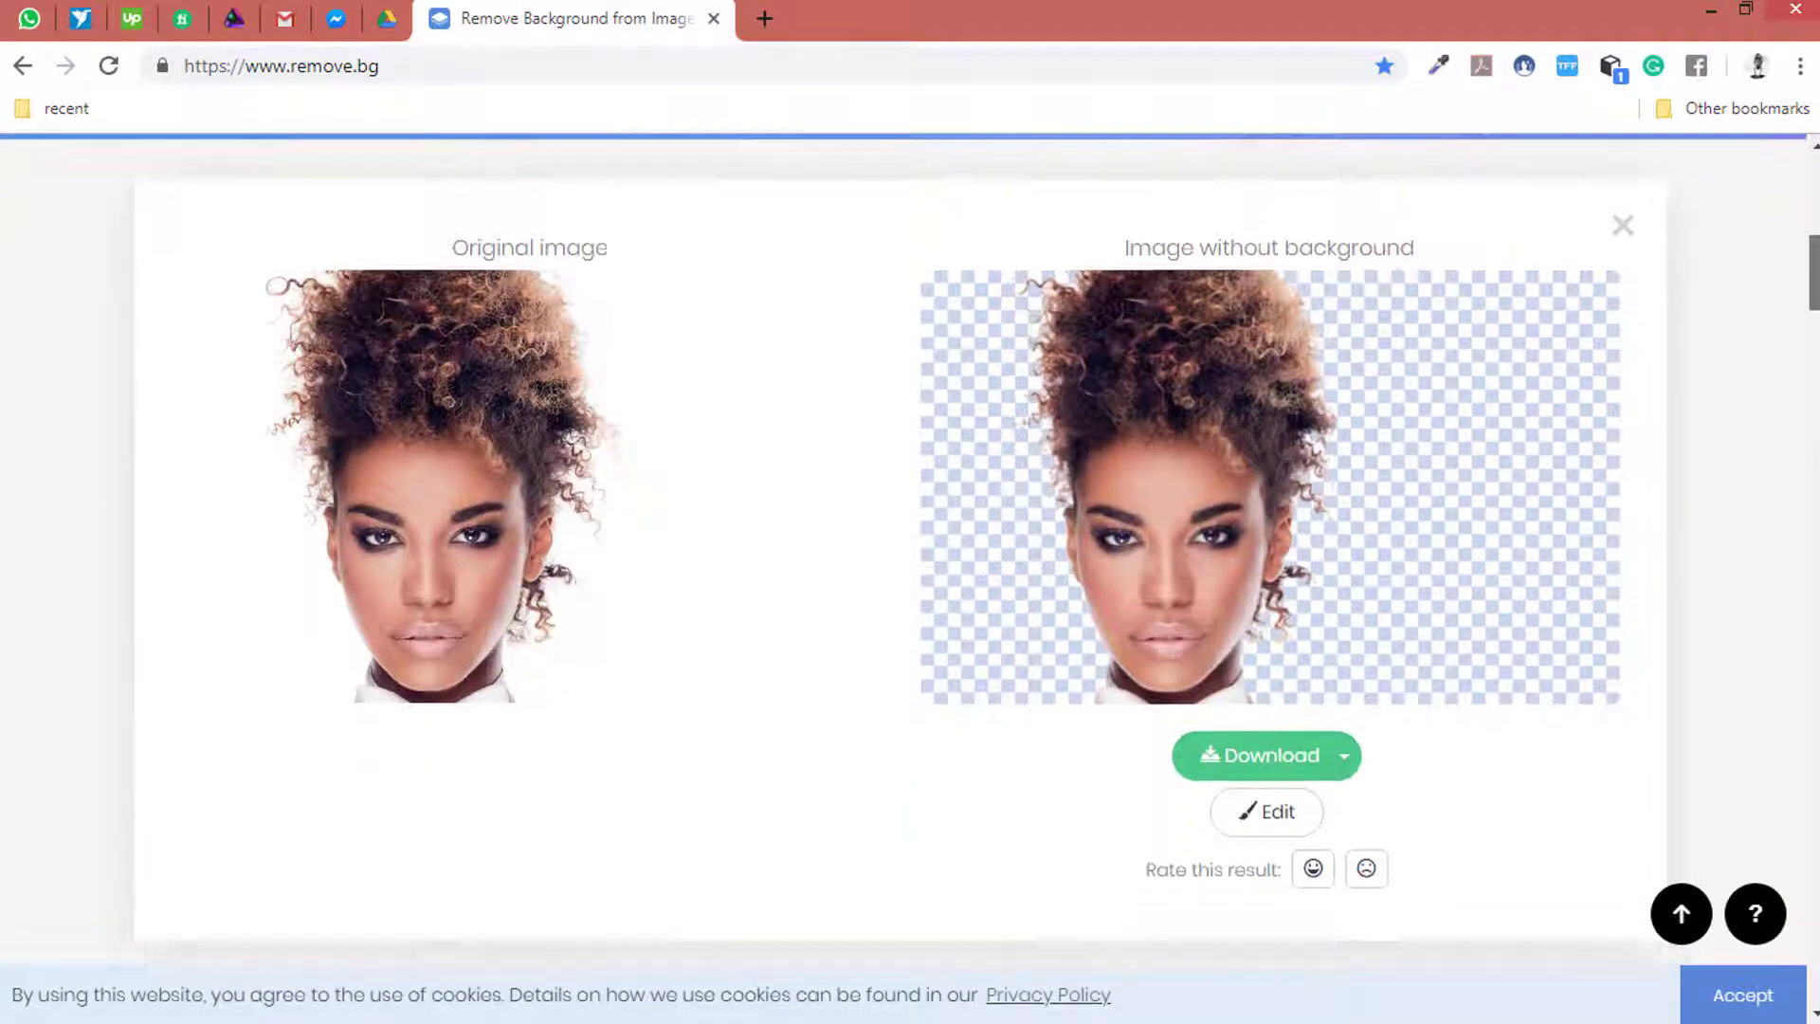
scroll(910, 550, down, 14)
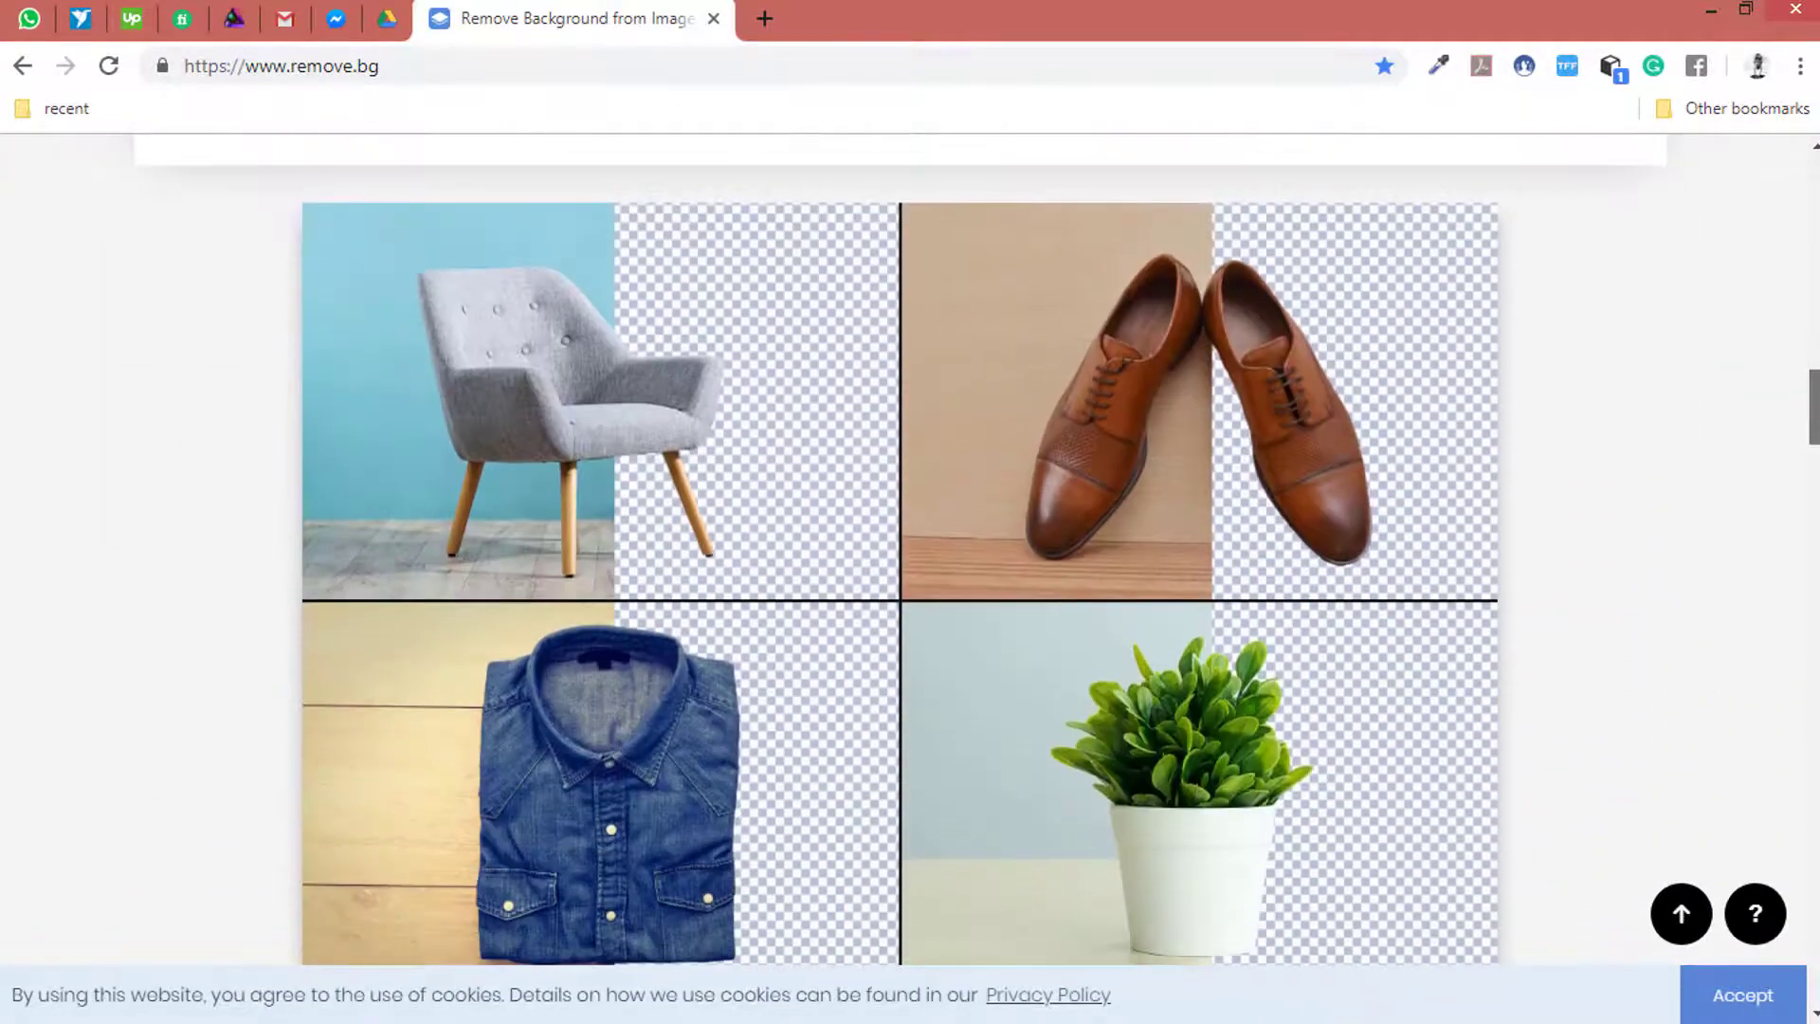
scroll(910, 550, up, 8)
scroll(911, 549, up, 2)
drag(1814, 330, 1814, 332)
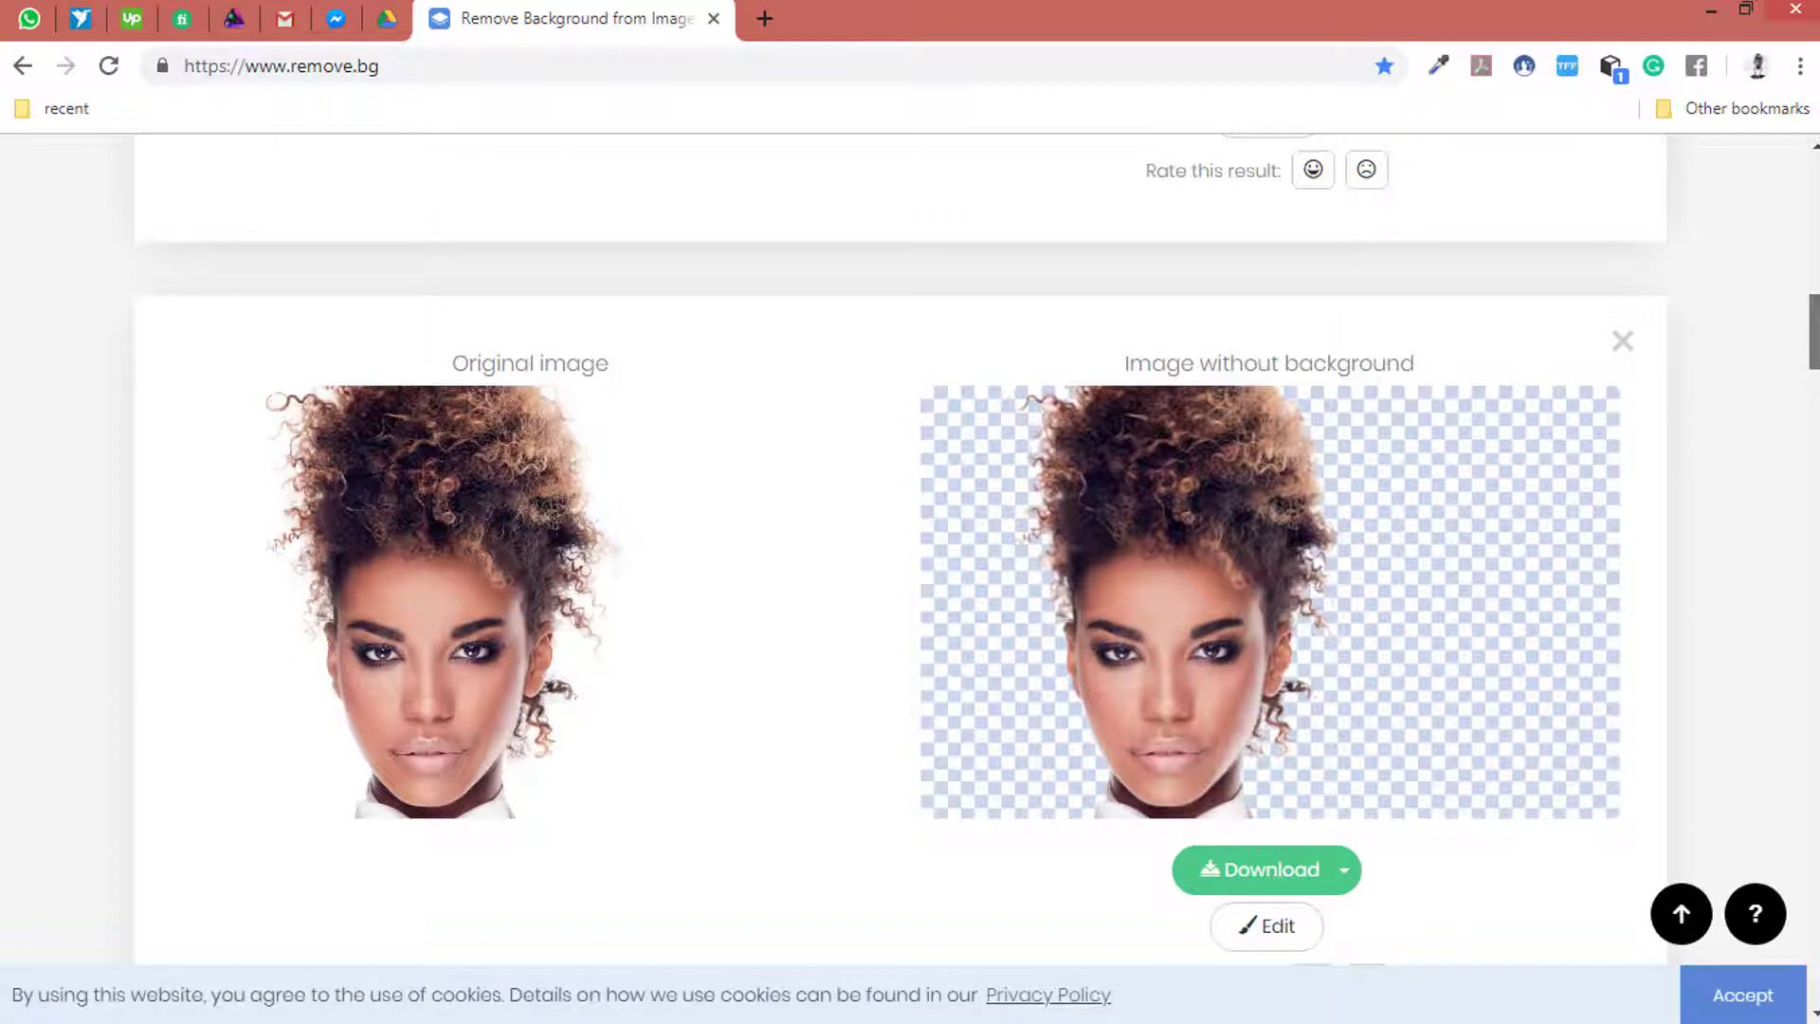
scroll(910, 549, up, 15)
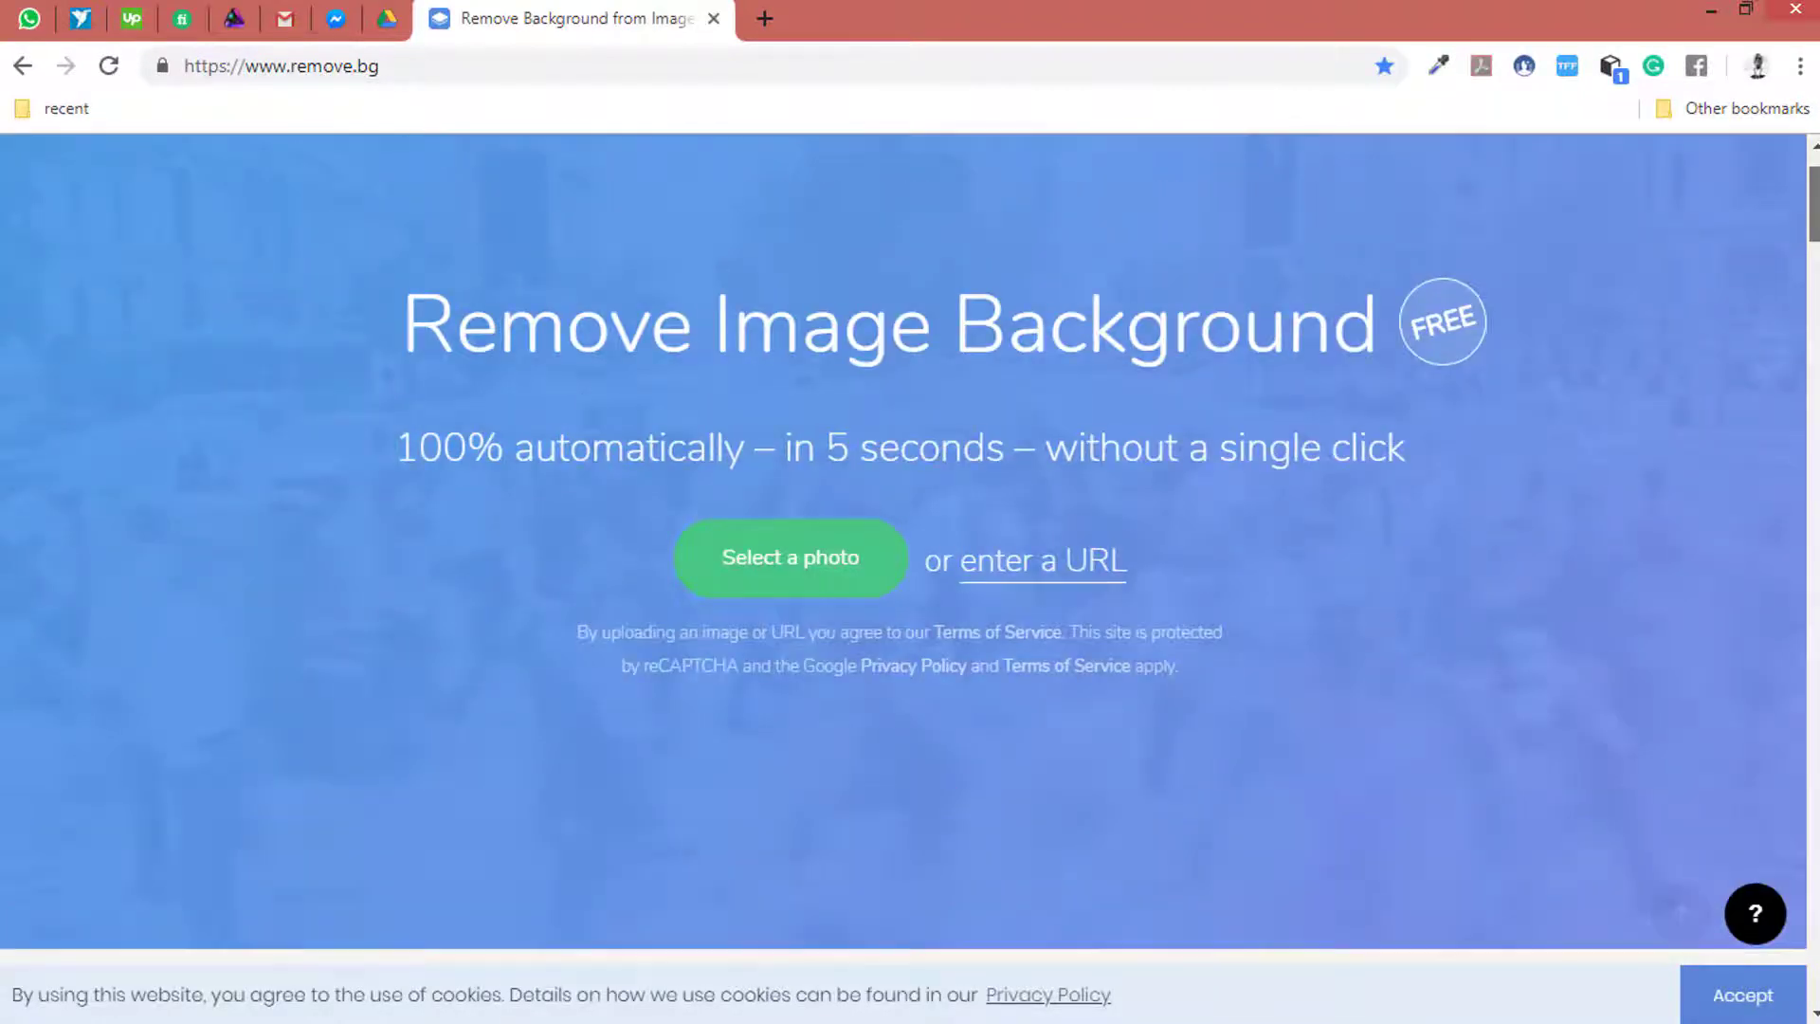
Upload the Lady White image from the Desktop to have its background removed.
scroll(804, 536, down, 1)
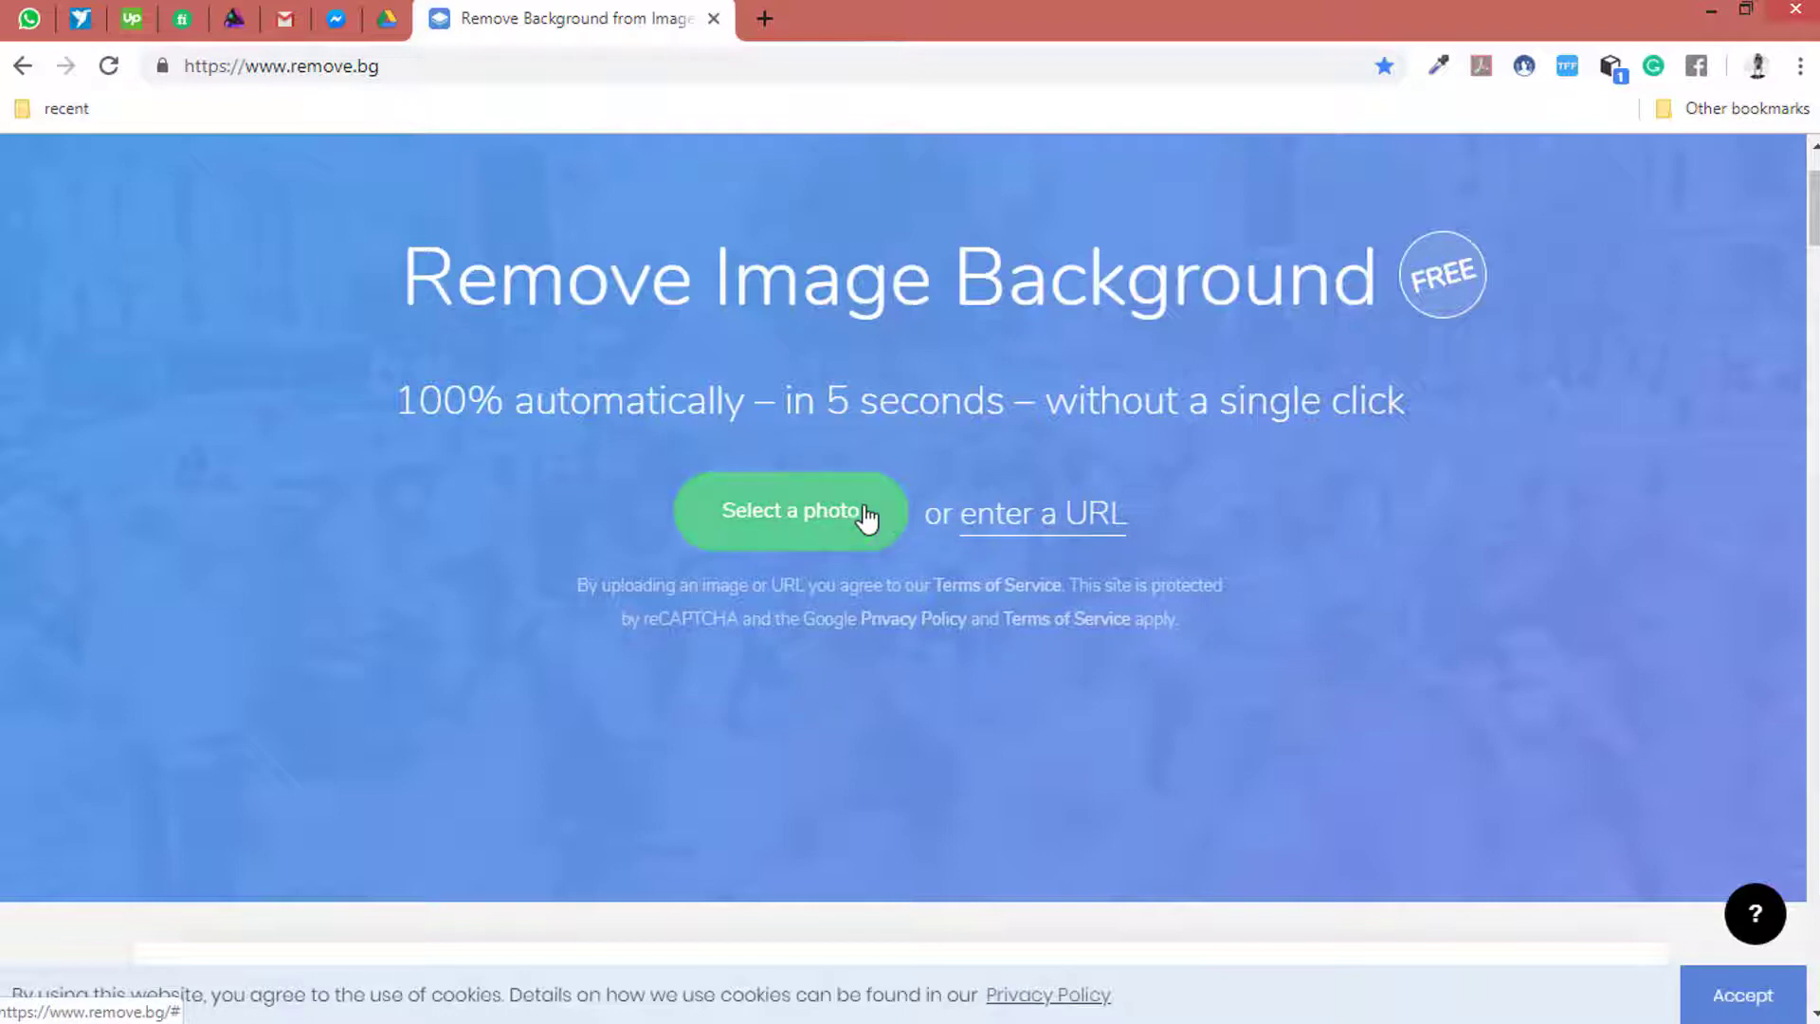
click(799, 520)
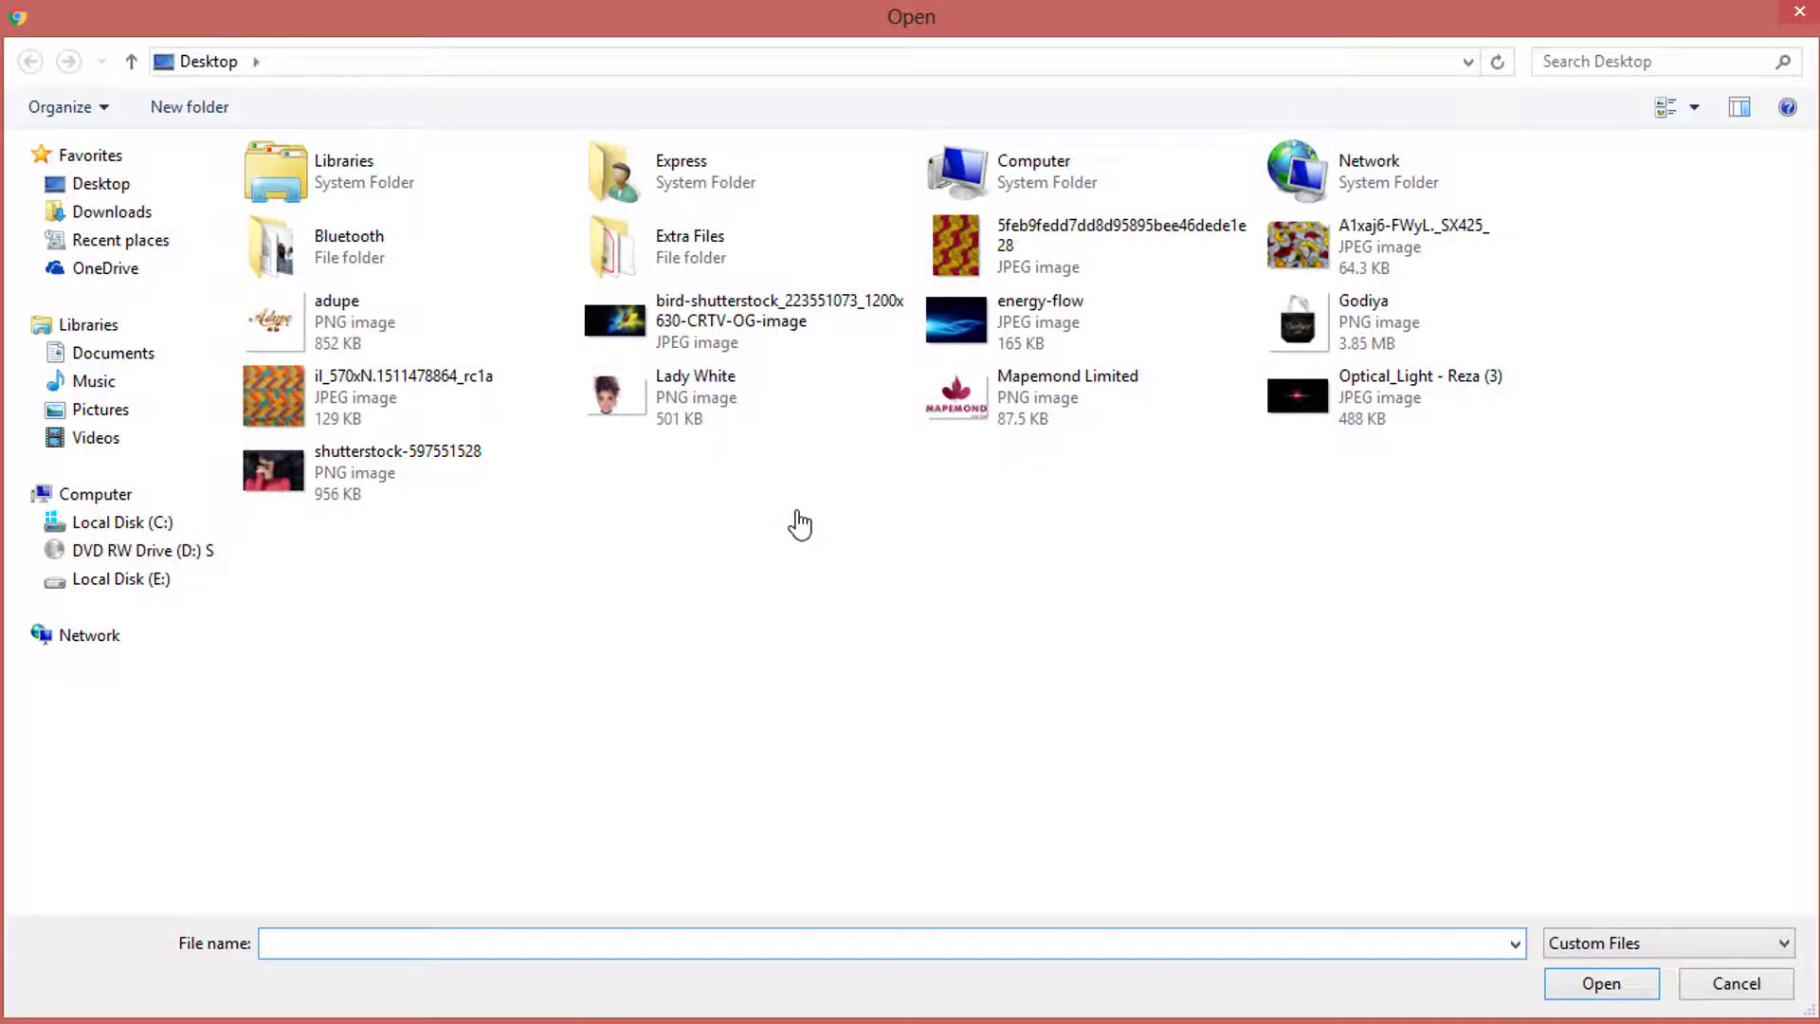
double_click(720, 418)
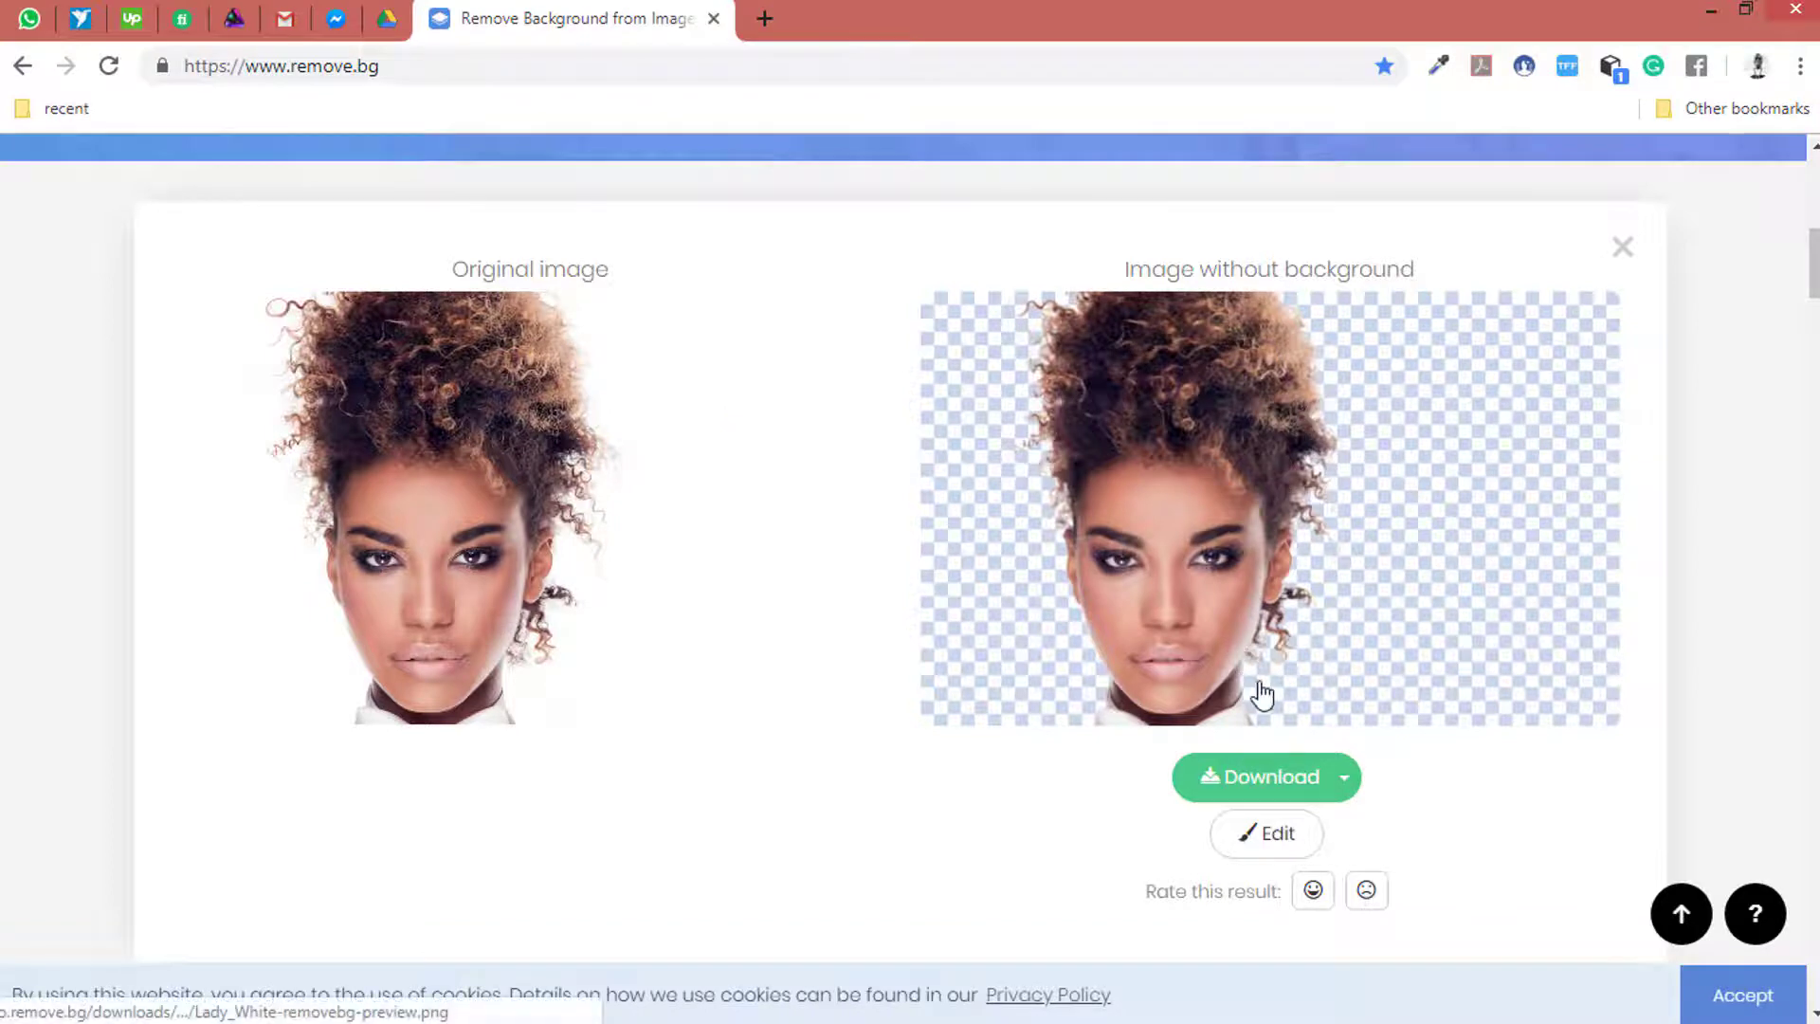
Download the preview-size version of the background-free Lady White image and check the downloaded file in the image viewer.
click(1344, 780)
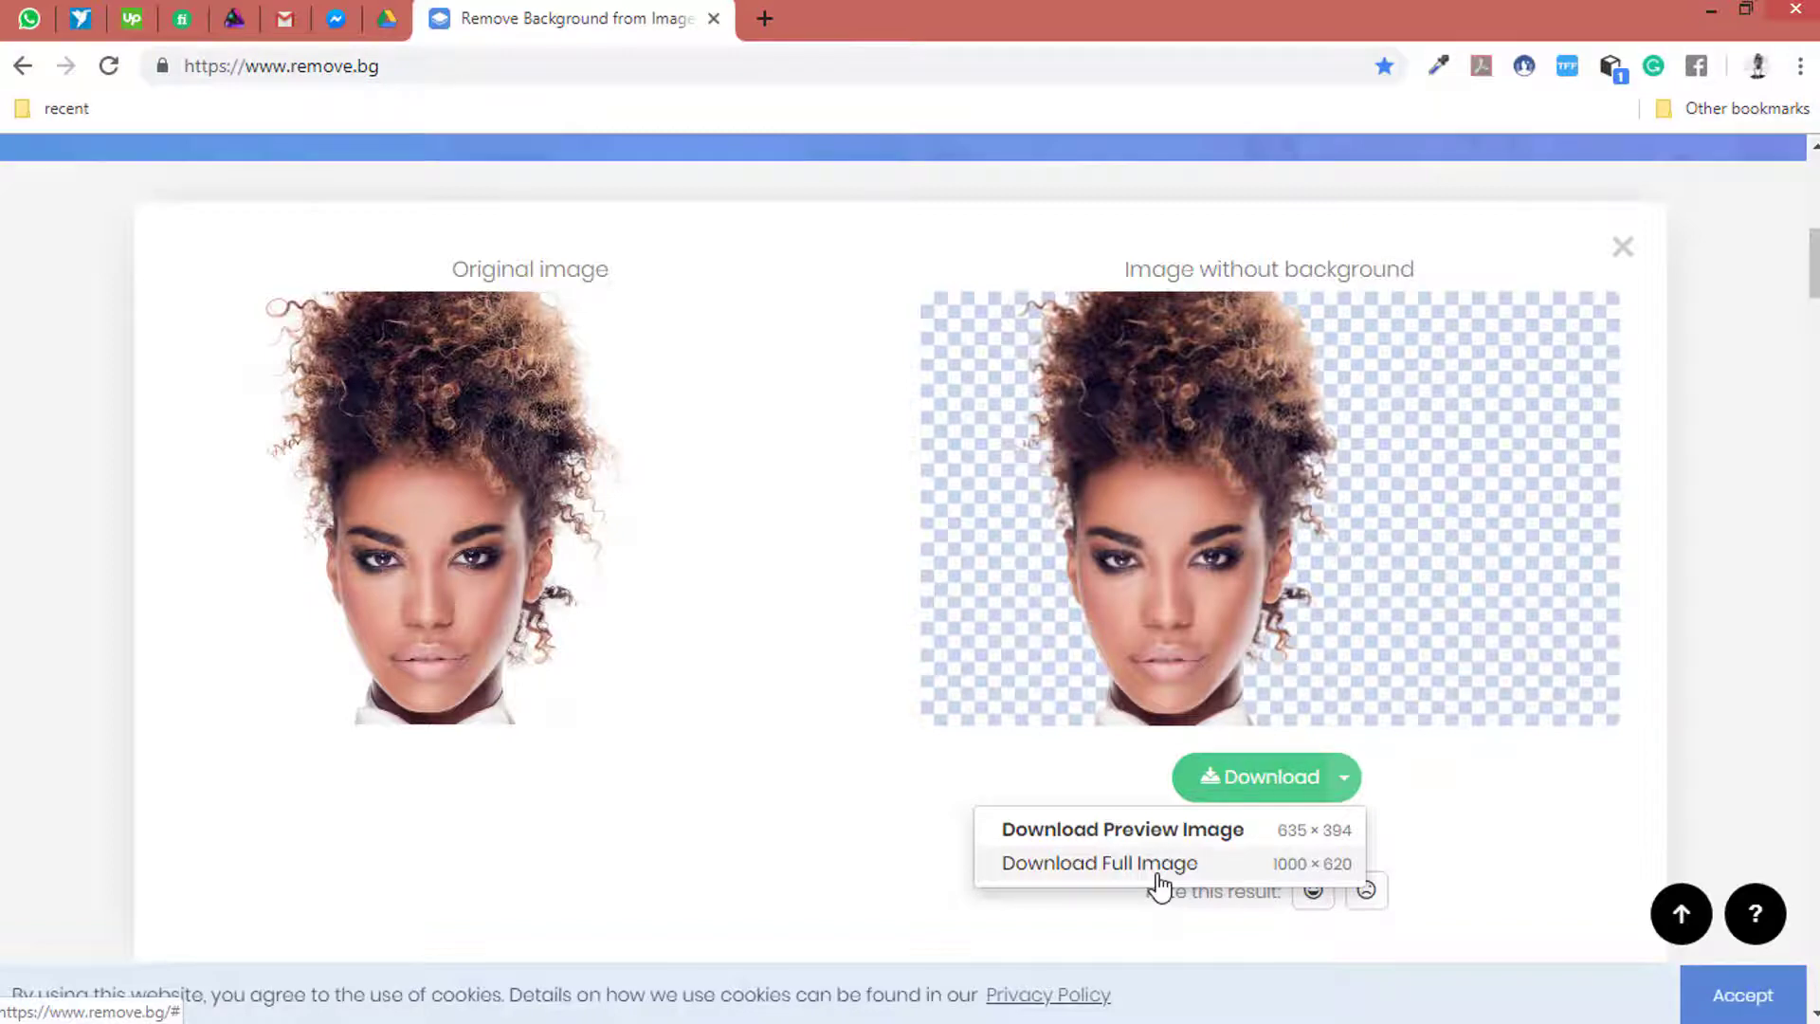
click(1238, 790)
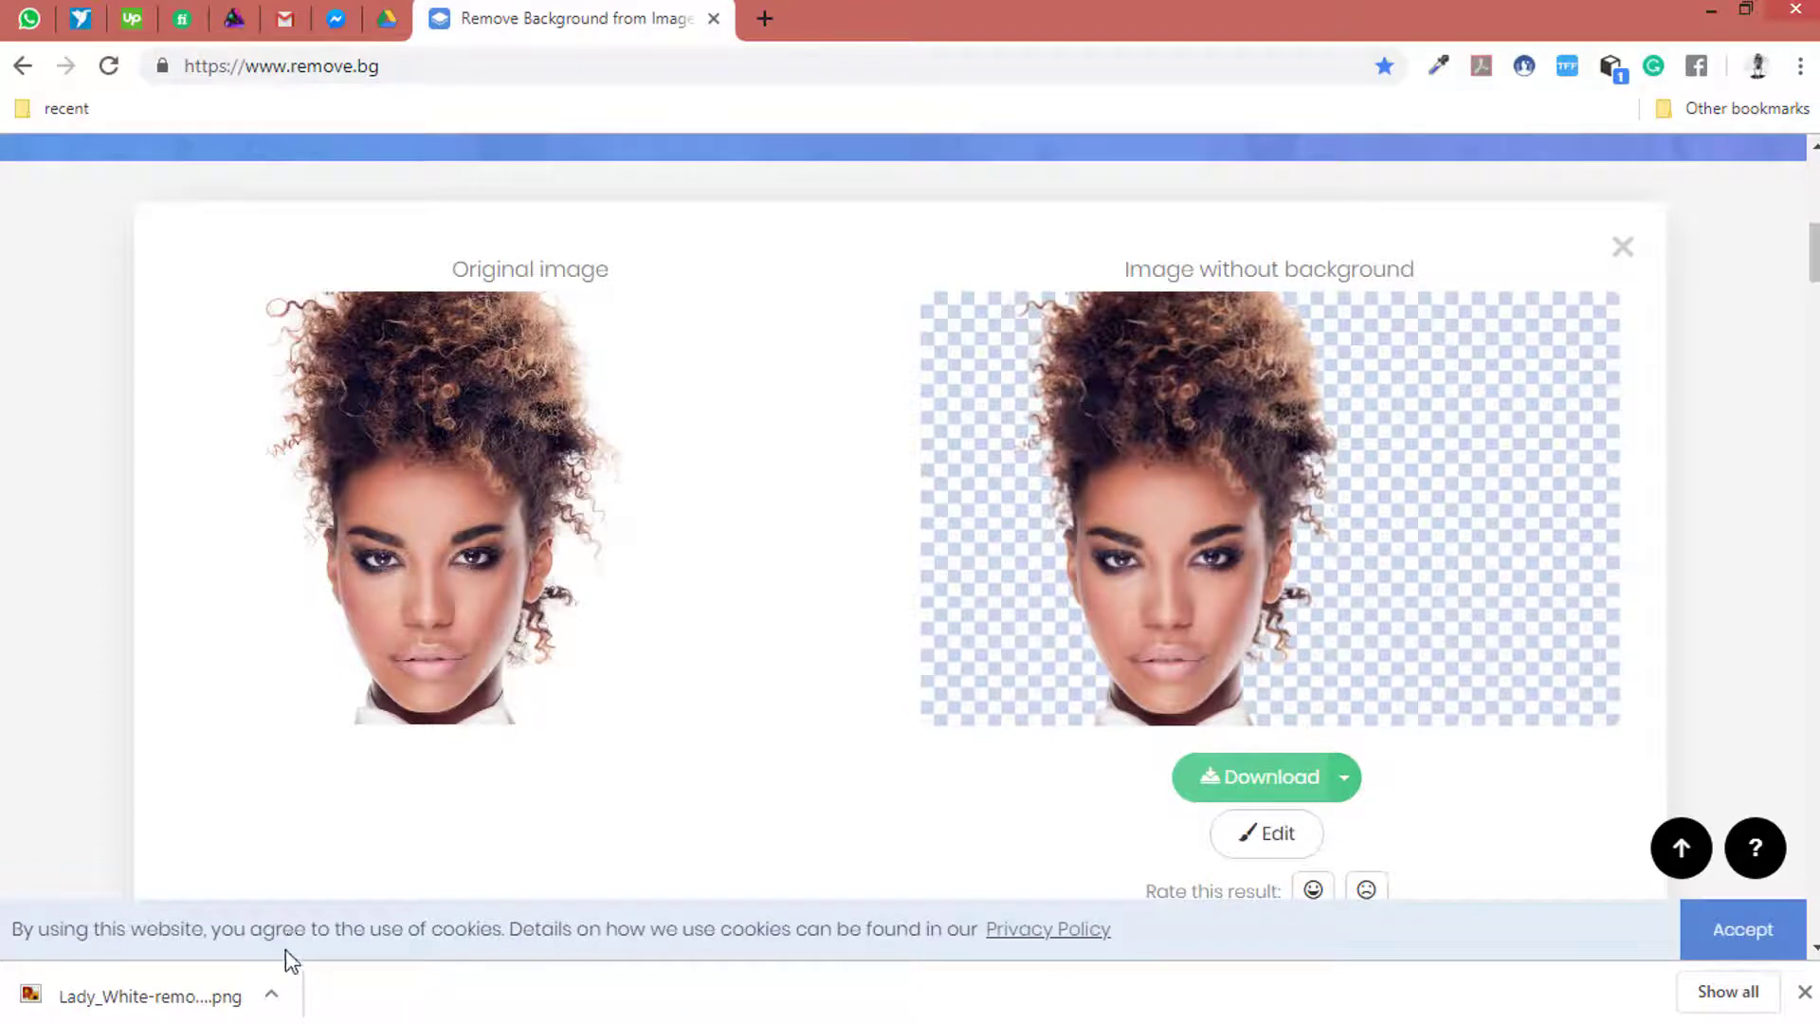
click(272, 994)
click(368, 828)
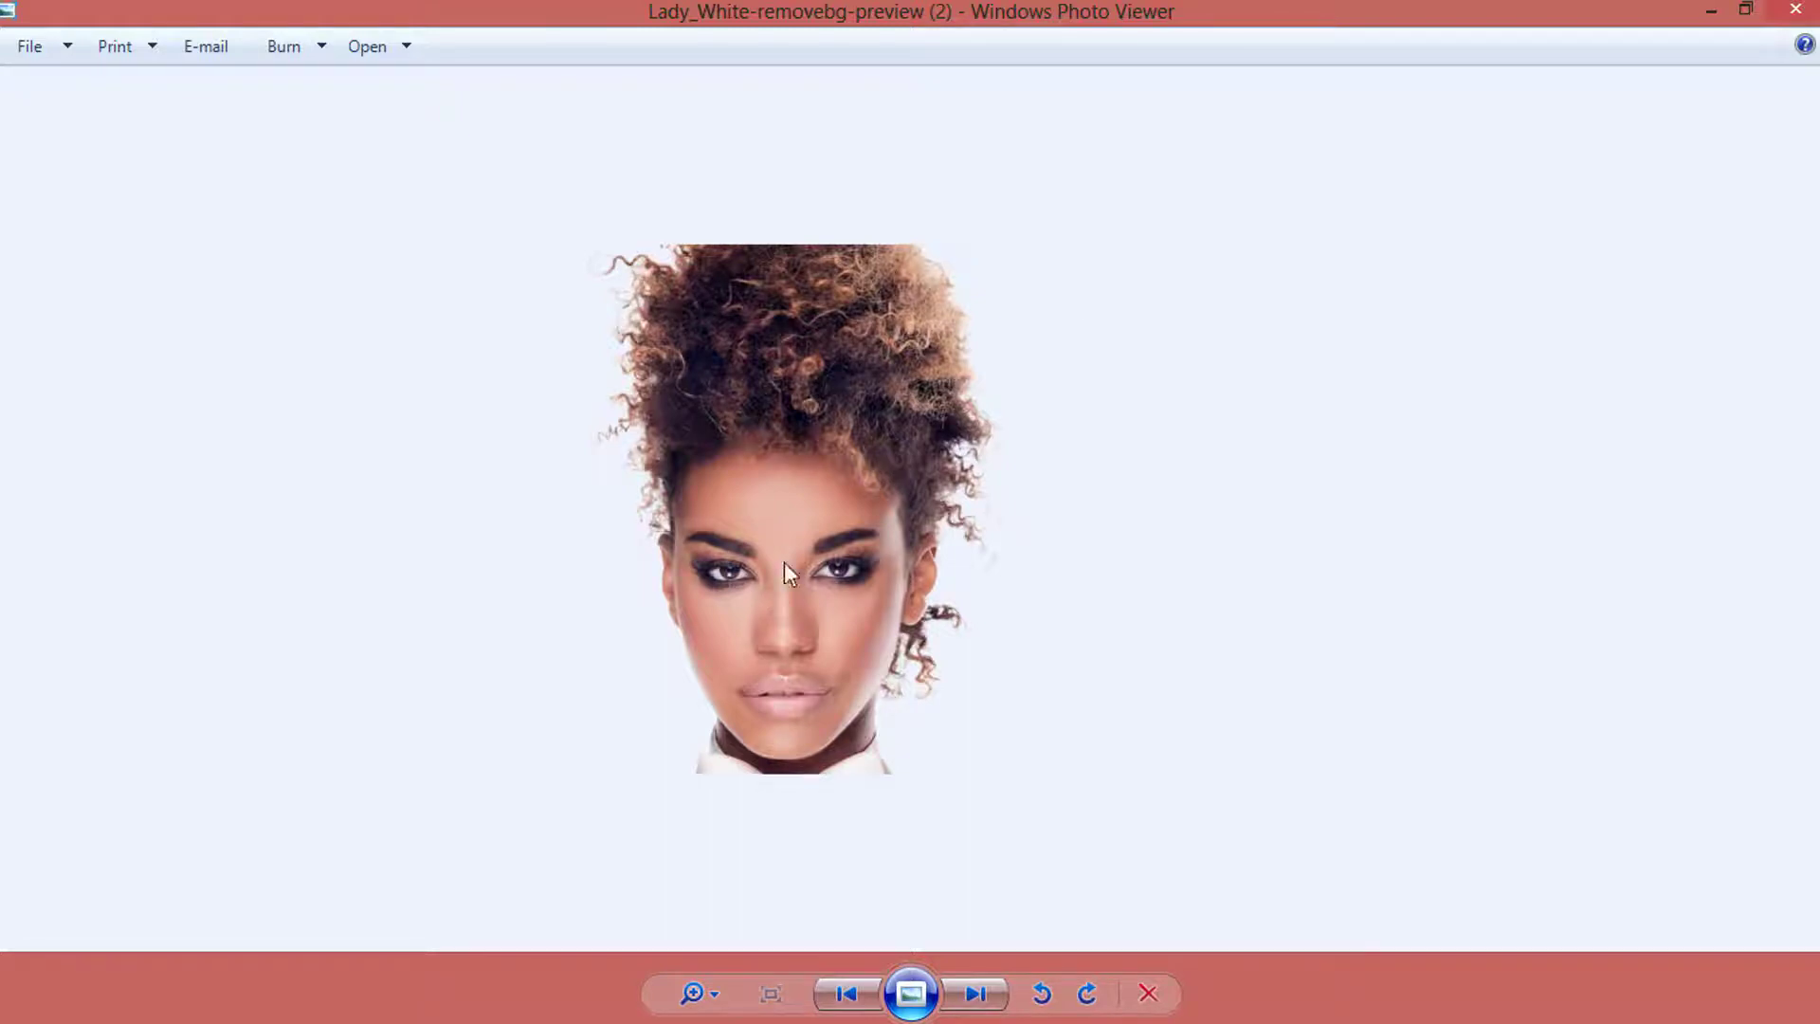
click(1797, 11)
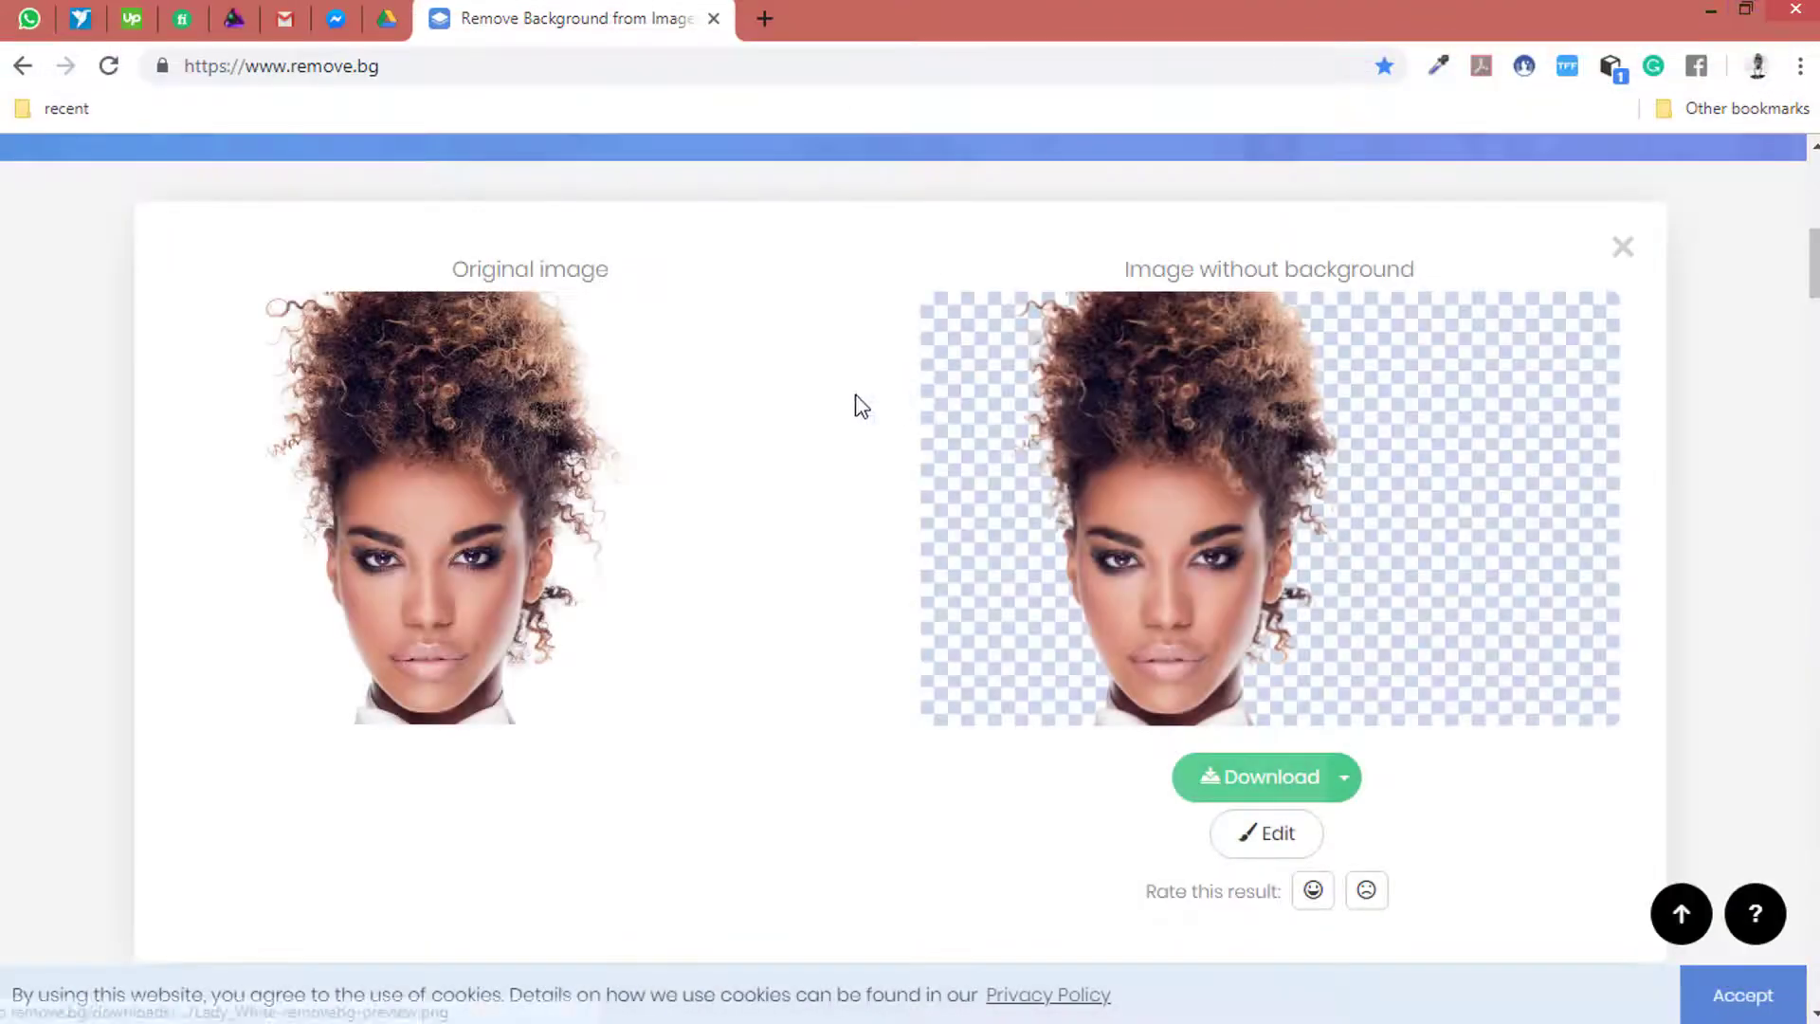
Upload the shutterstock-597551528 image from the Desktop to have its background removed.
scroll(895, 584, up, 6)
scroll(895, 584, down, 9)
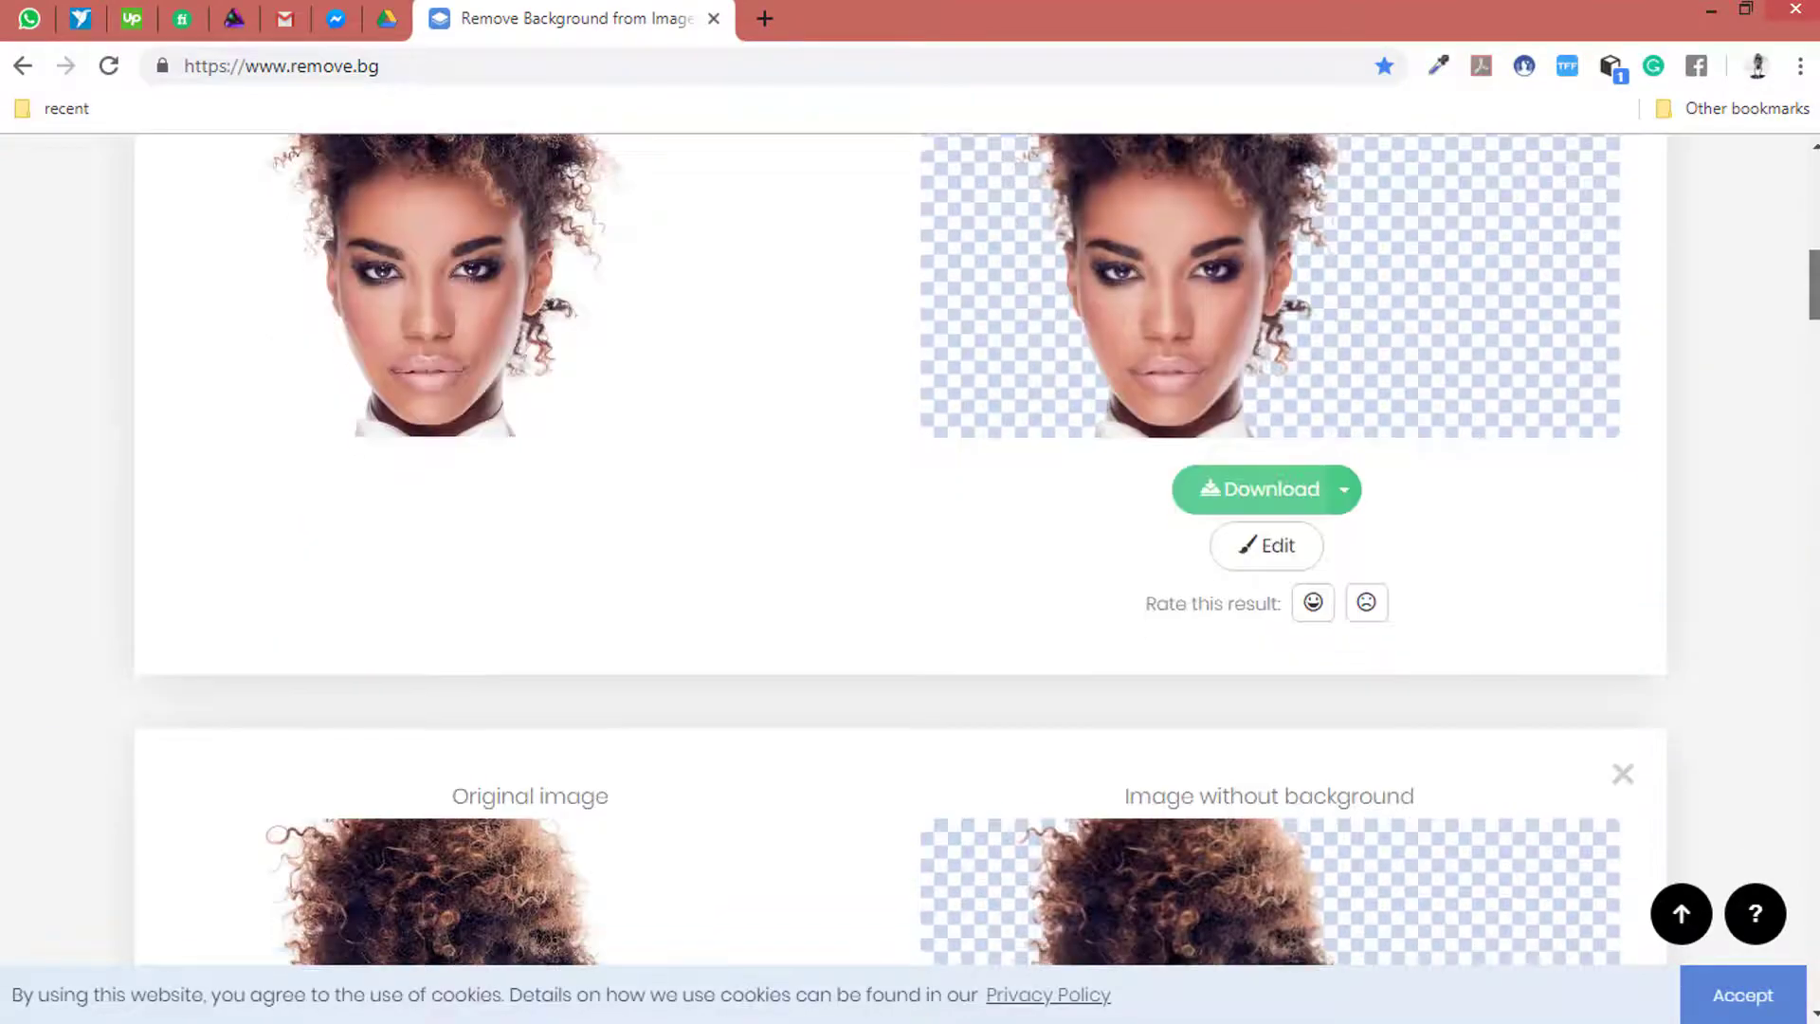
scroll(895, 584, up, 11)
click(816, 594)
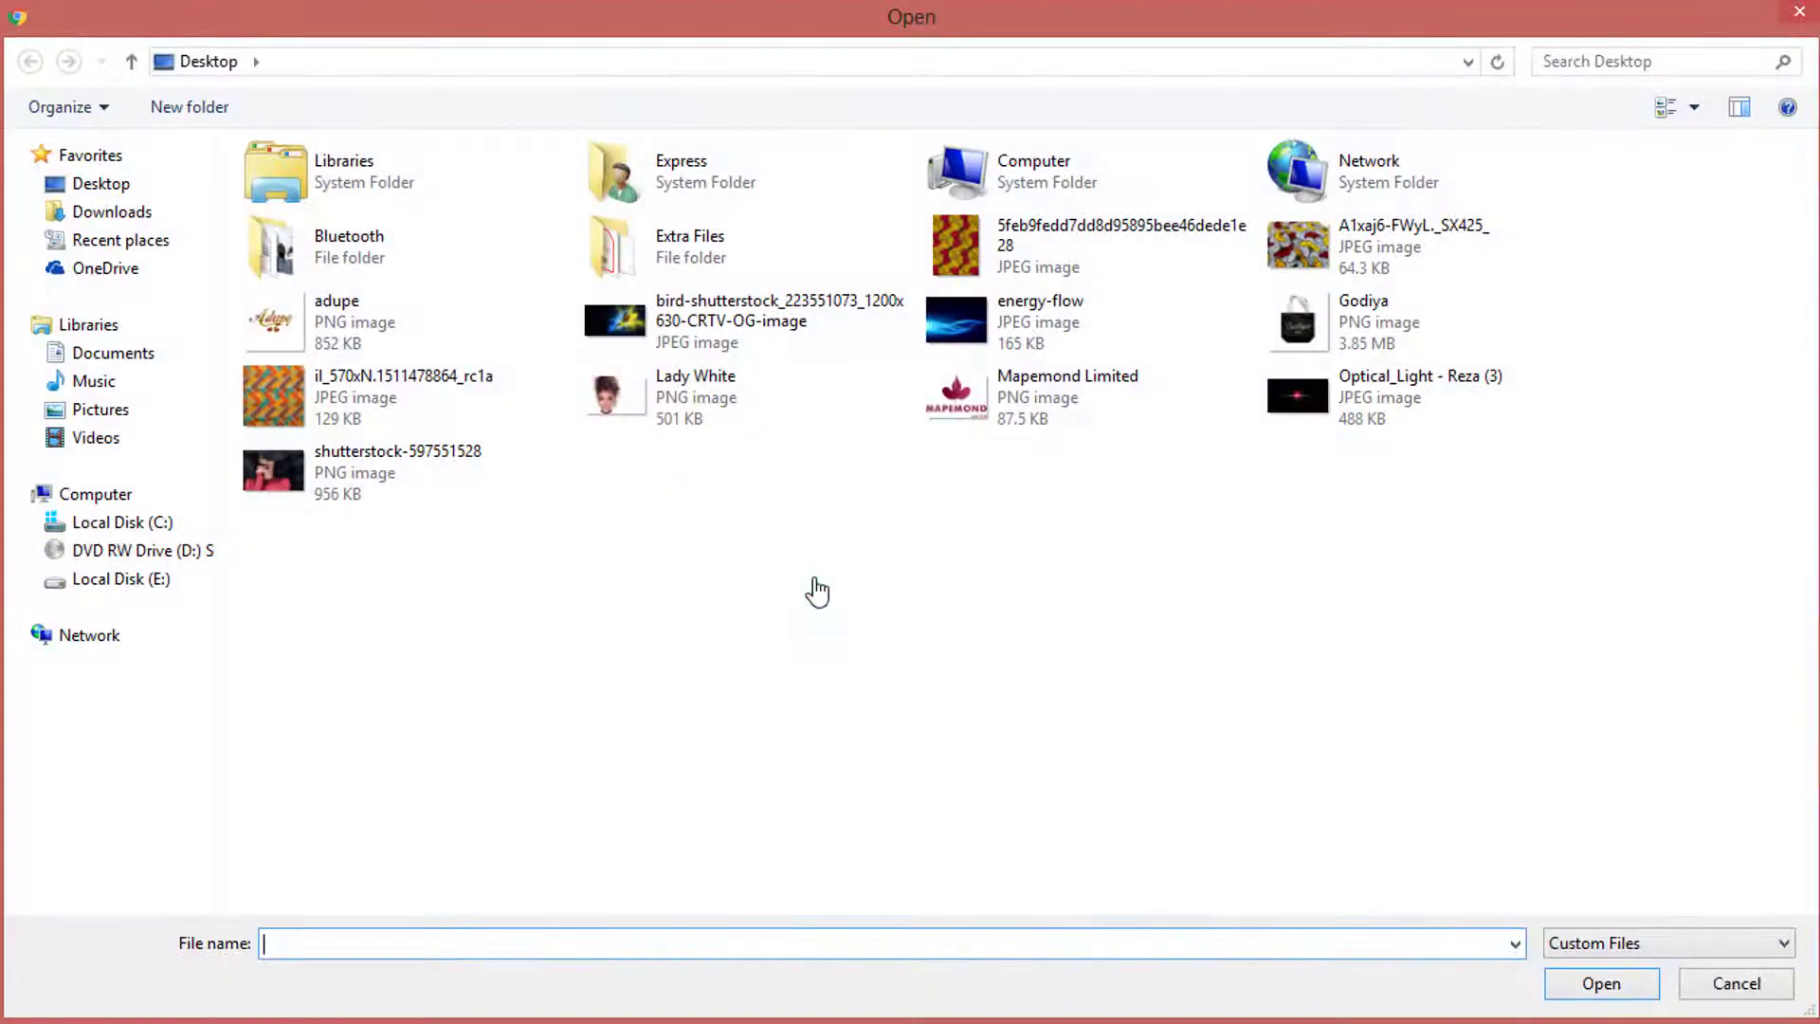
double_click(383, 459)
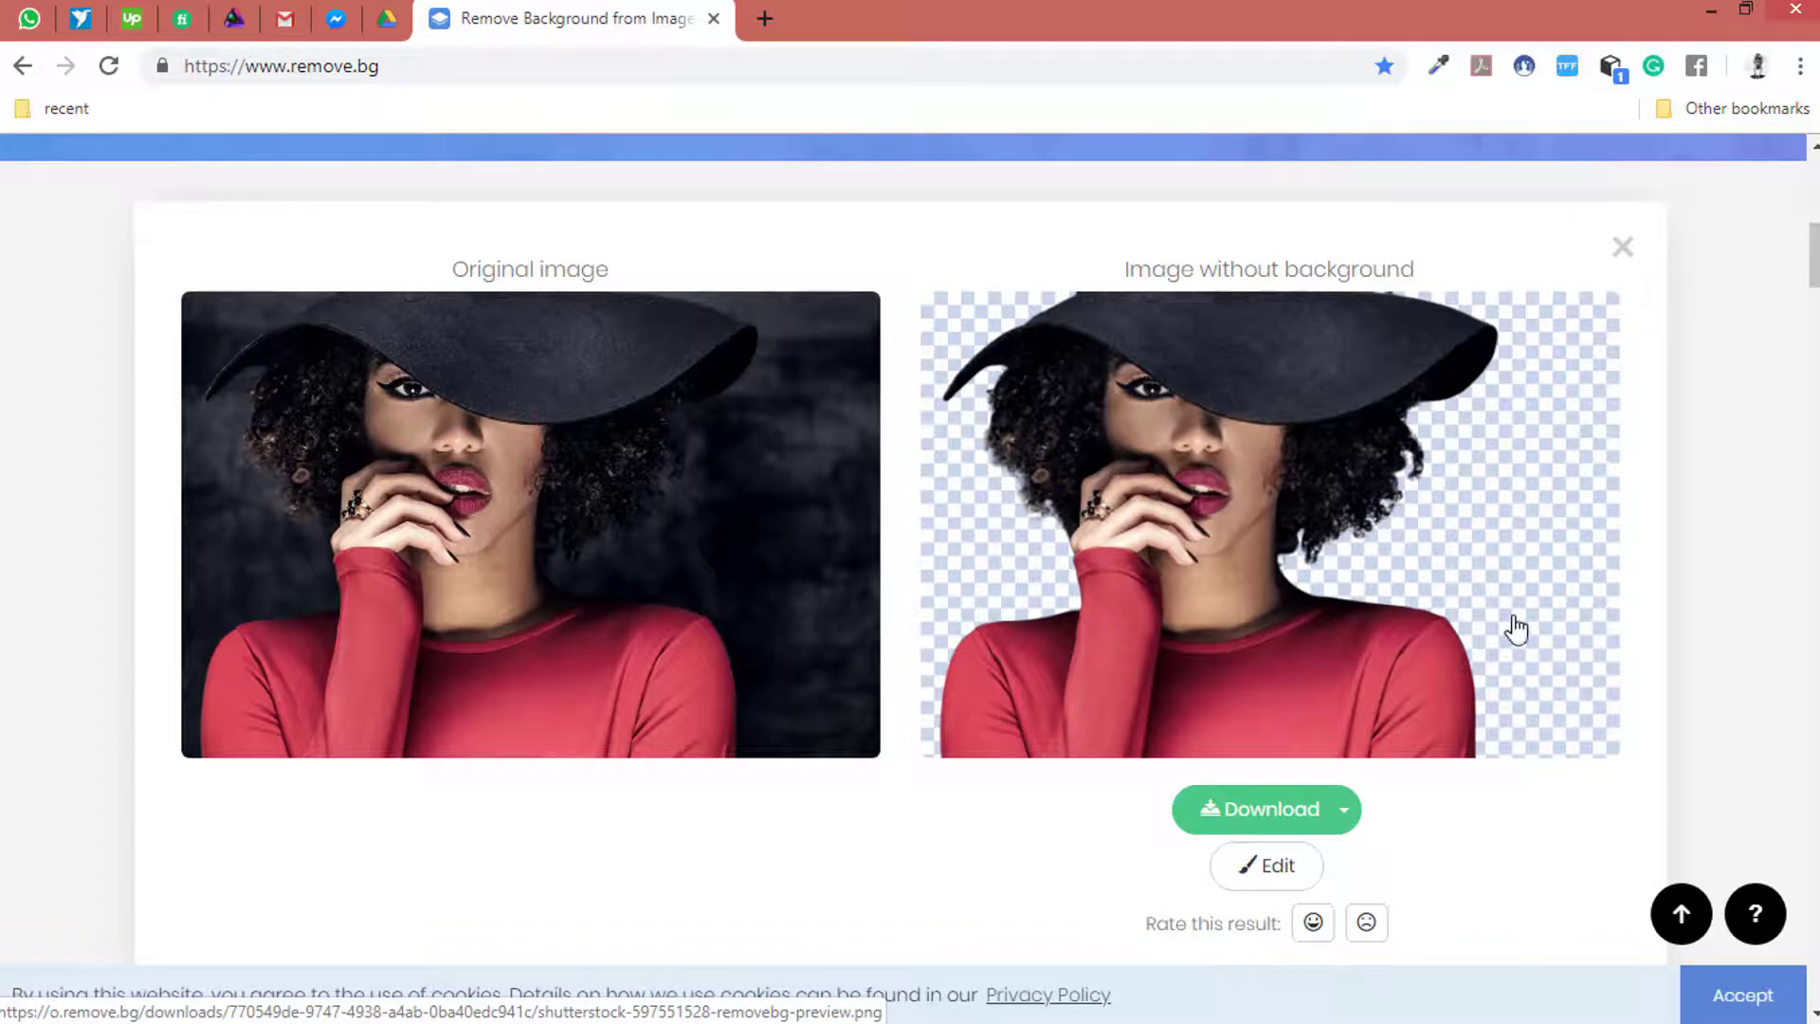
Download the background-free shutterstock image and open the downloaded file to check it.
click(1274, 817)
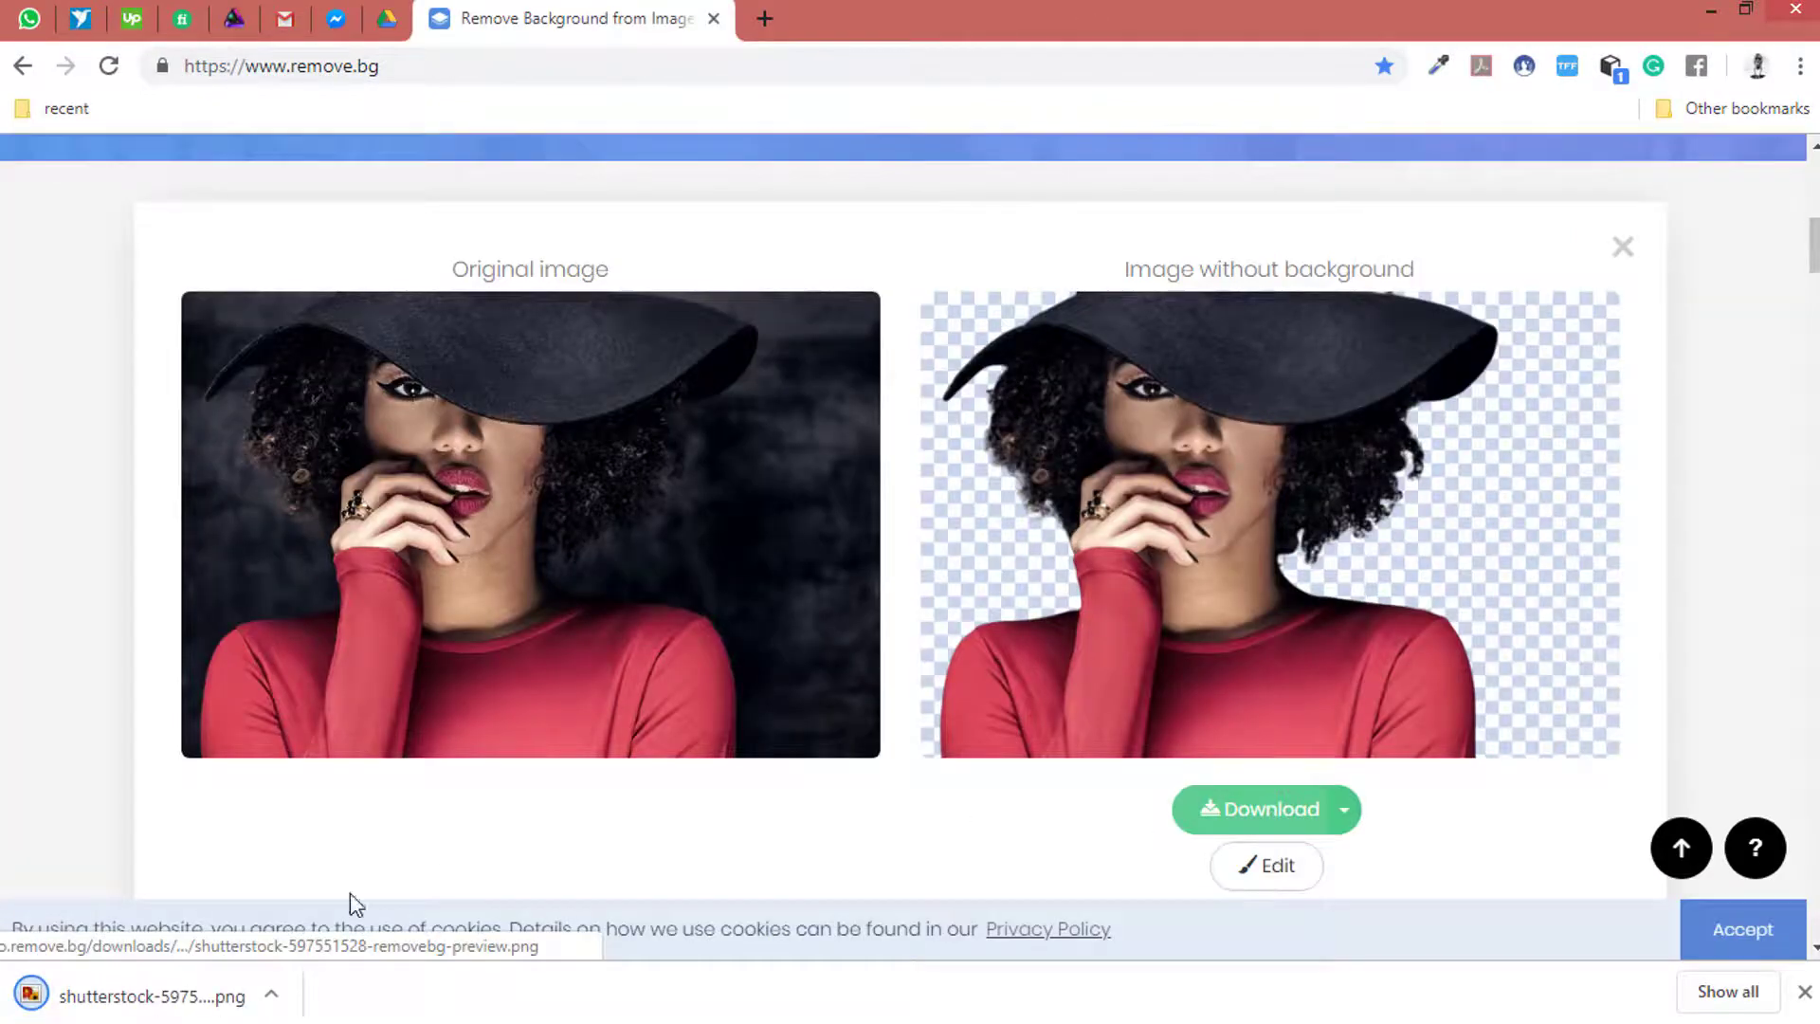
click(271, 996)
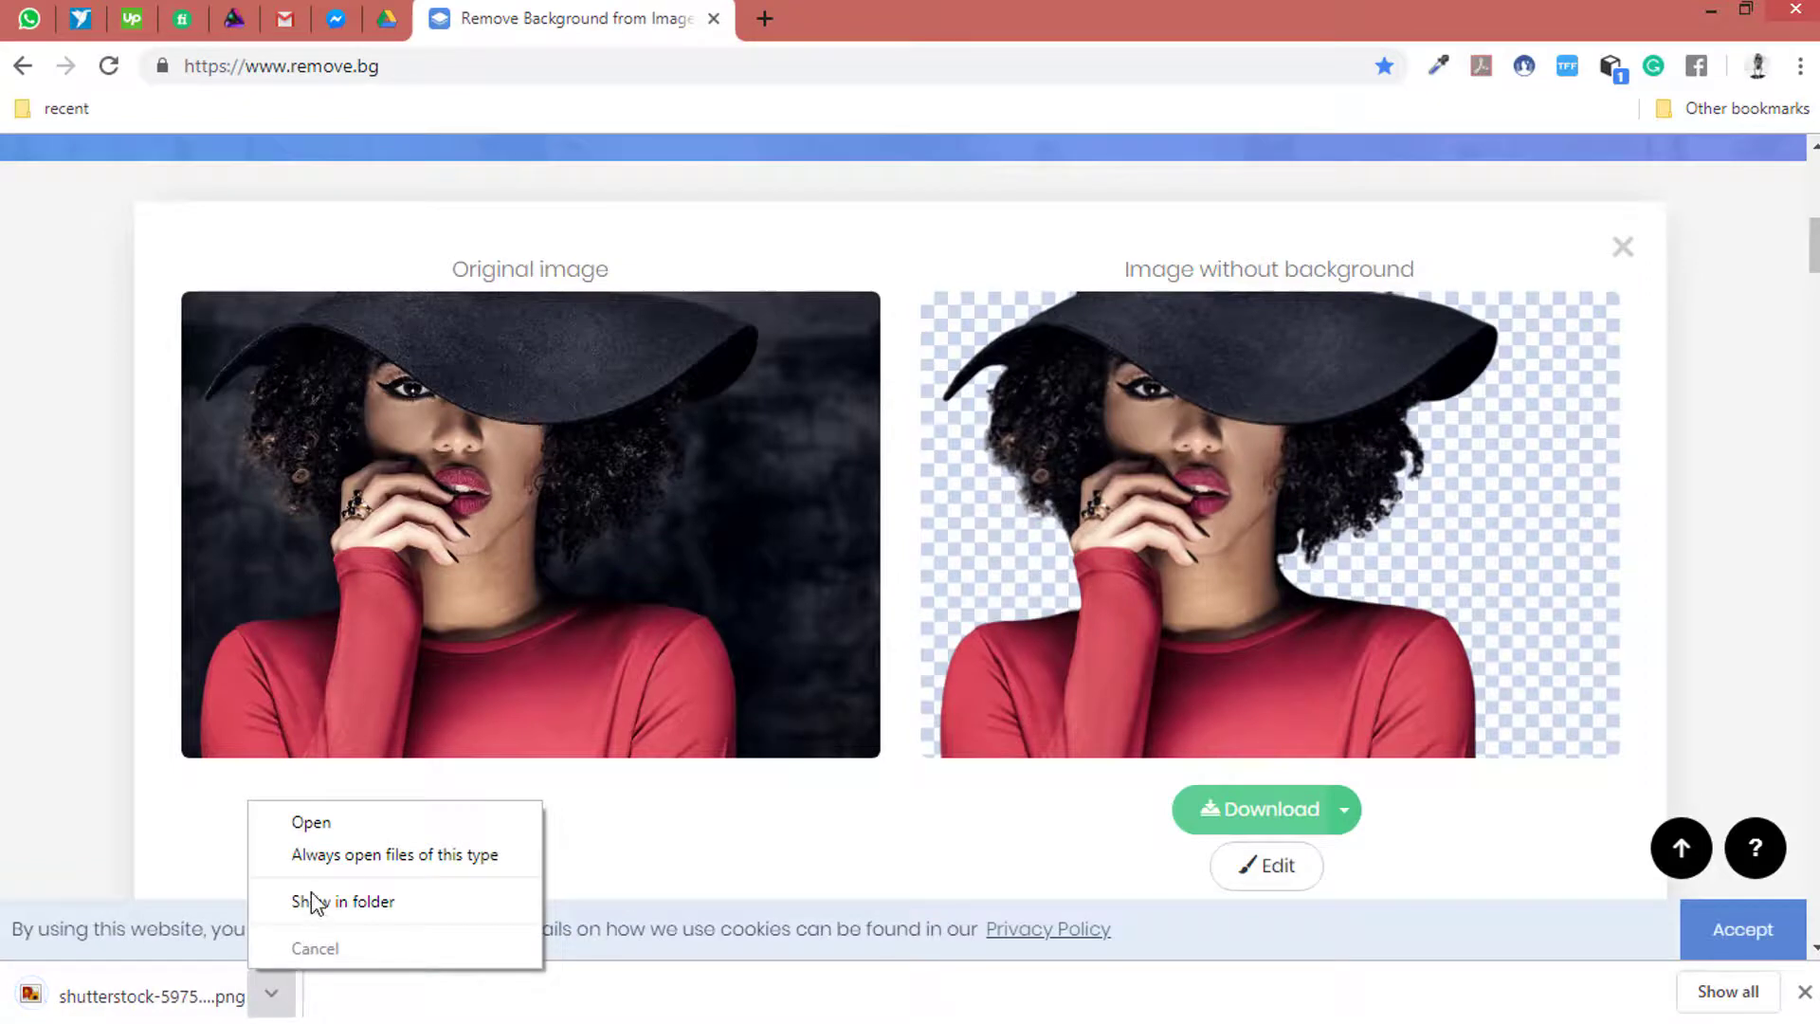
click(310, 823)
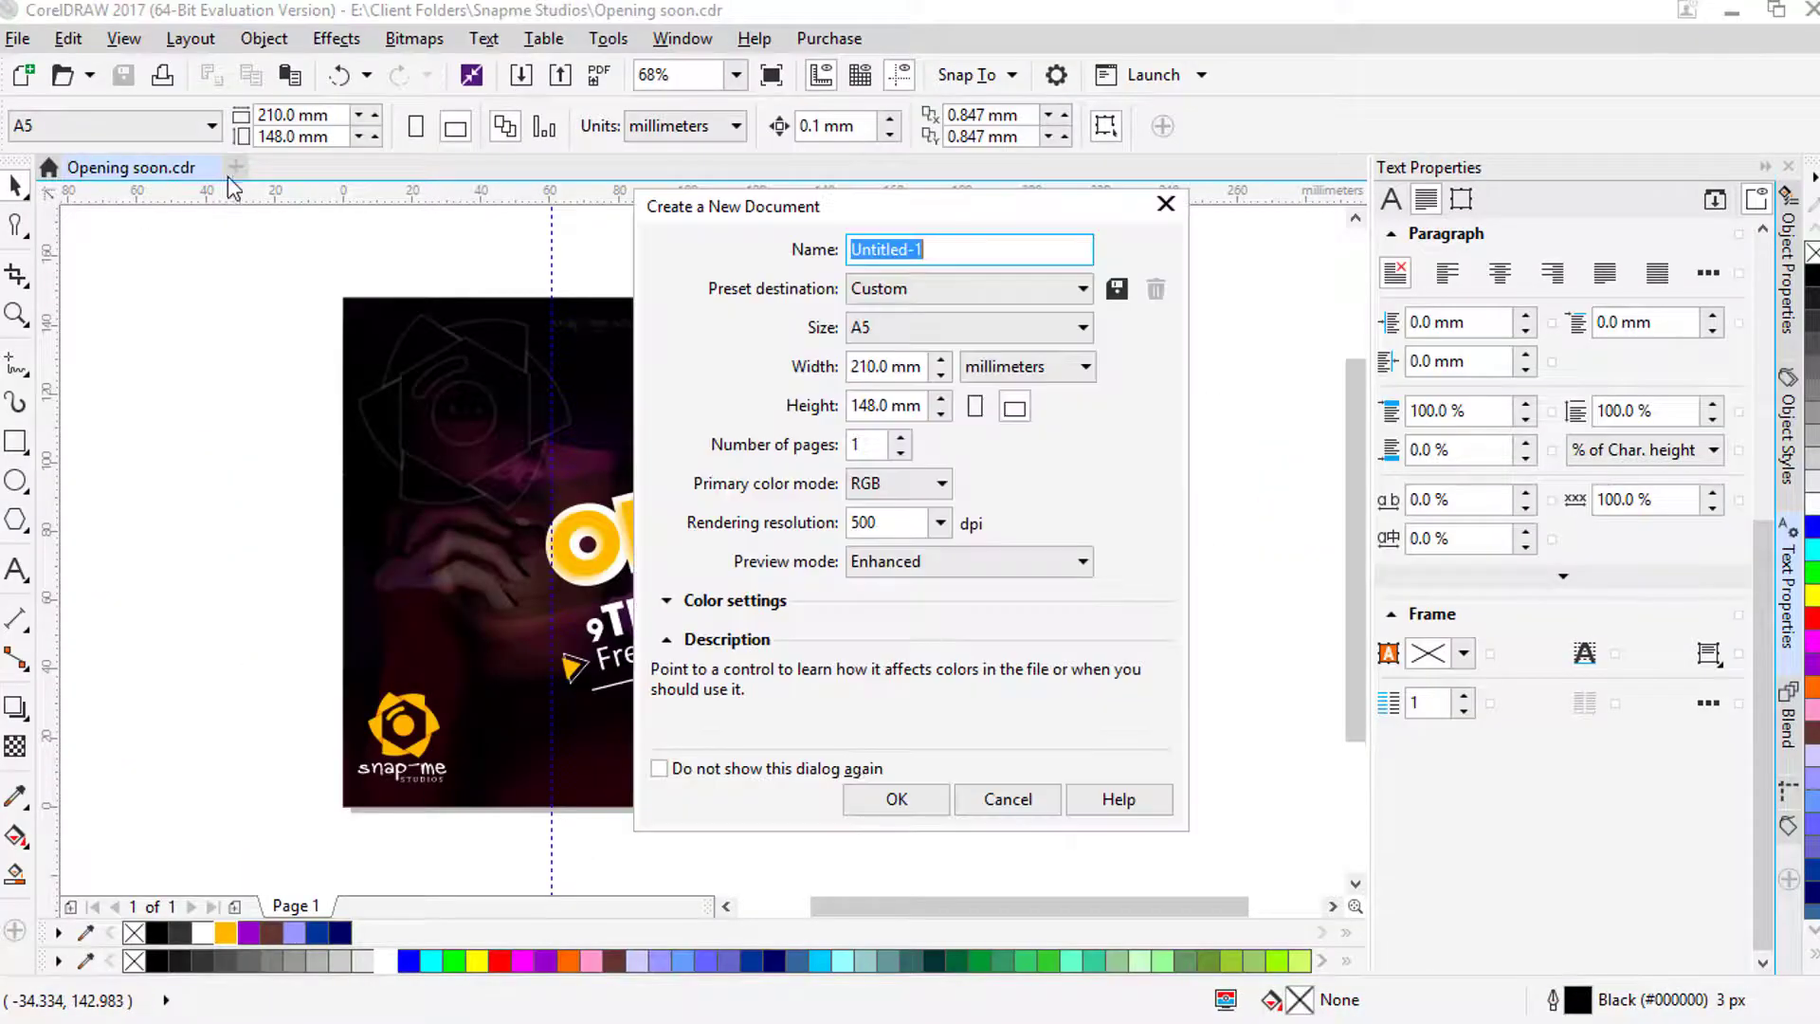
Switch to CorelDRAW and create a page-sized rectangle with a black fill on the A5 page.
key(Return)
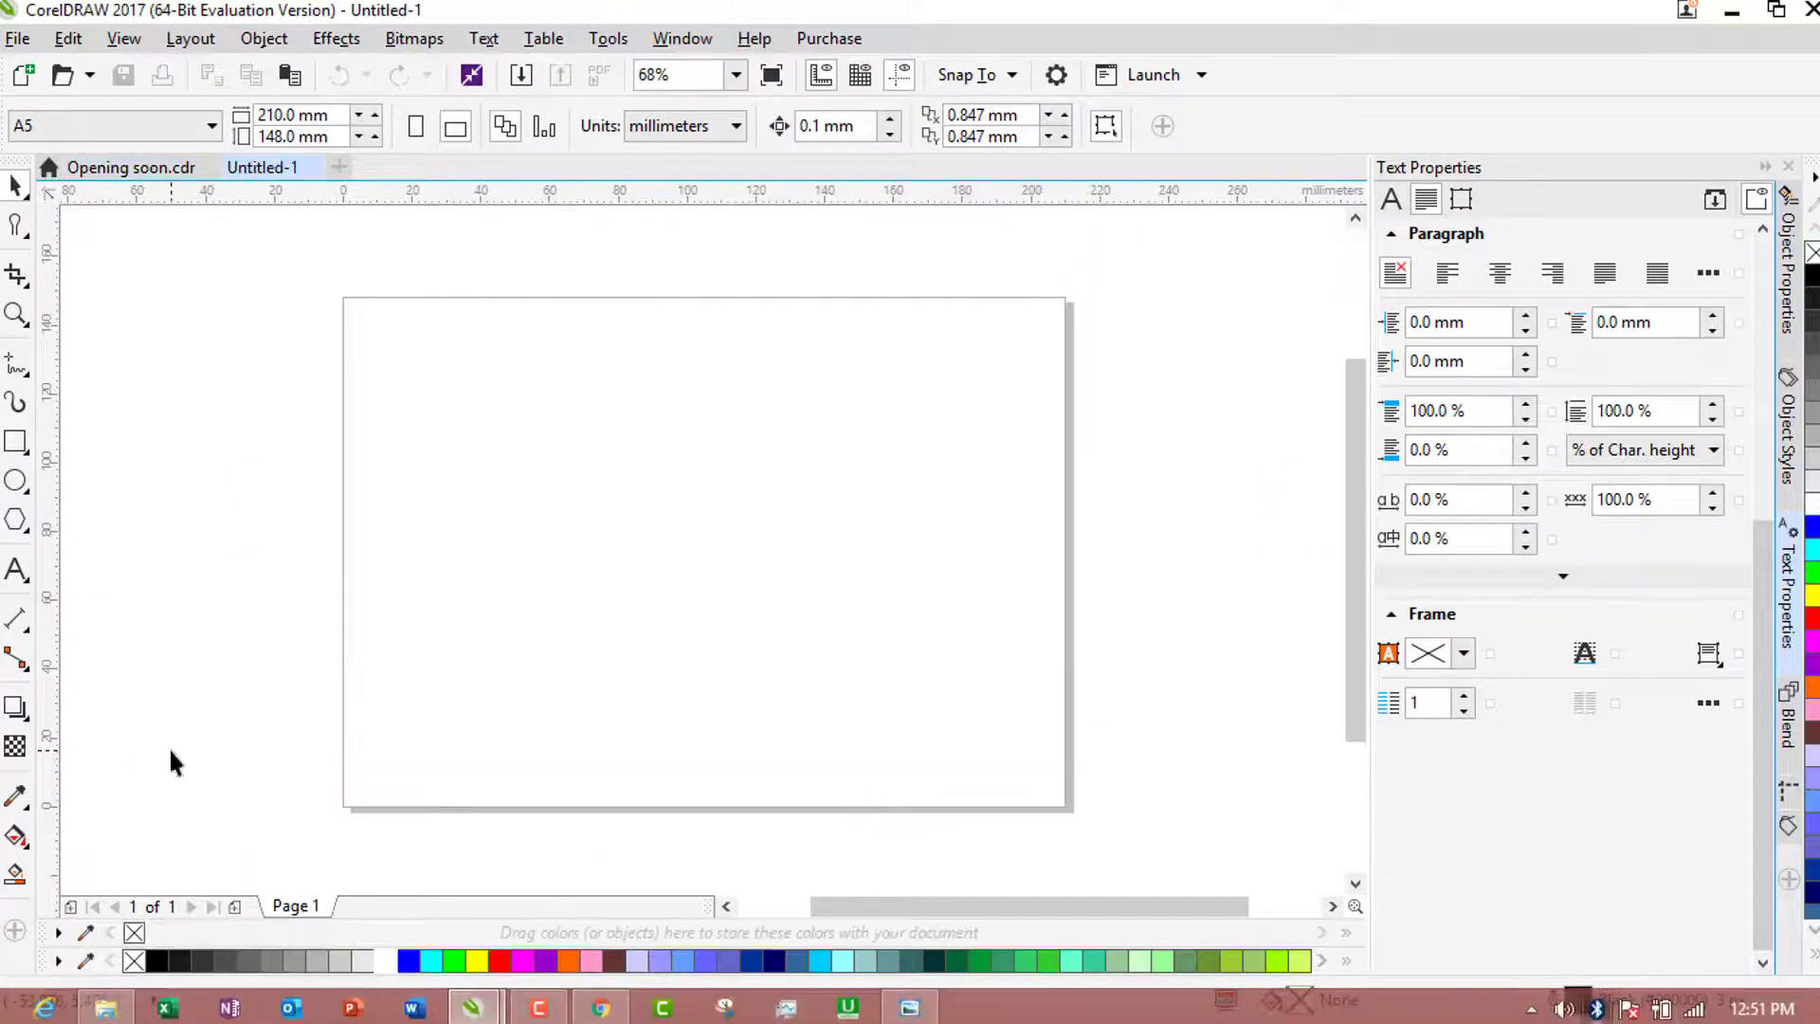
double_click(14, 441)
click(157, 961)
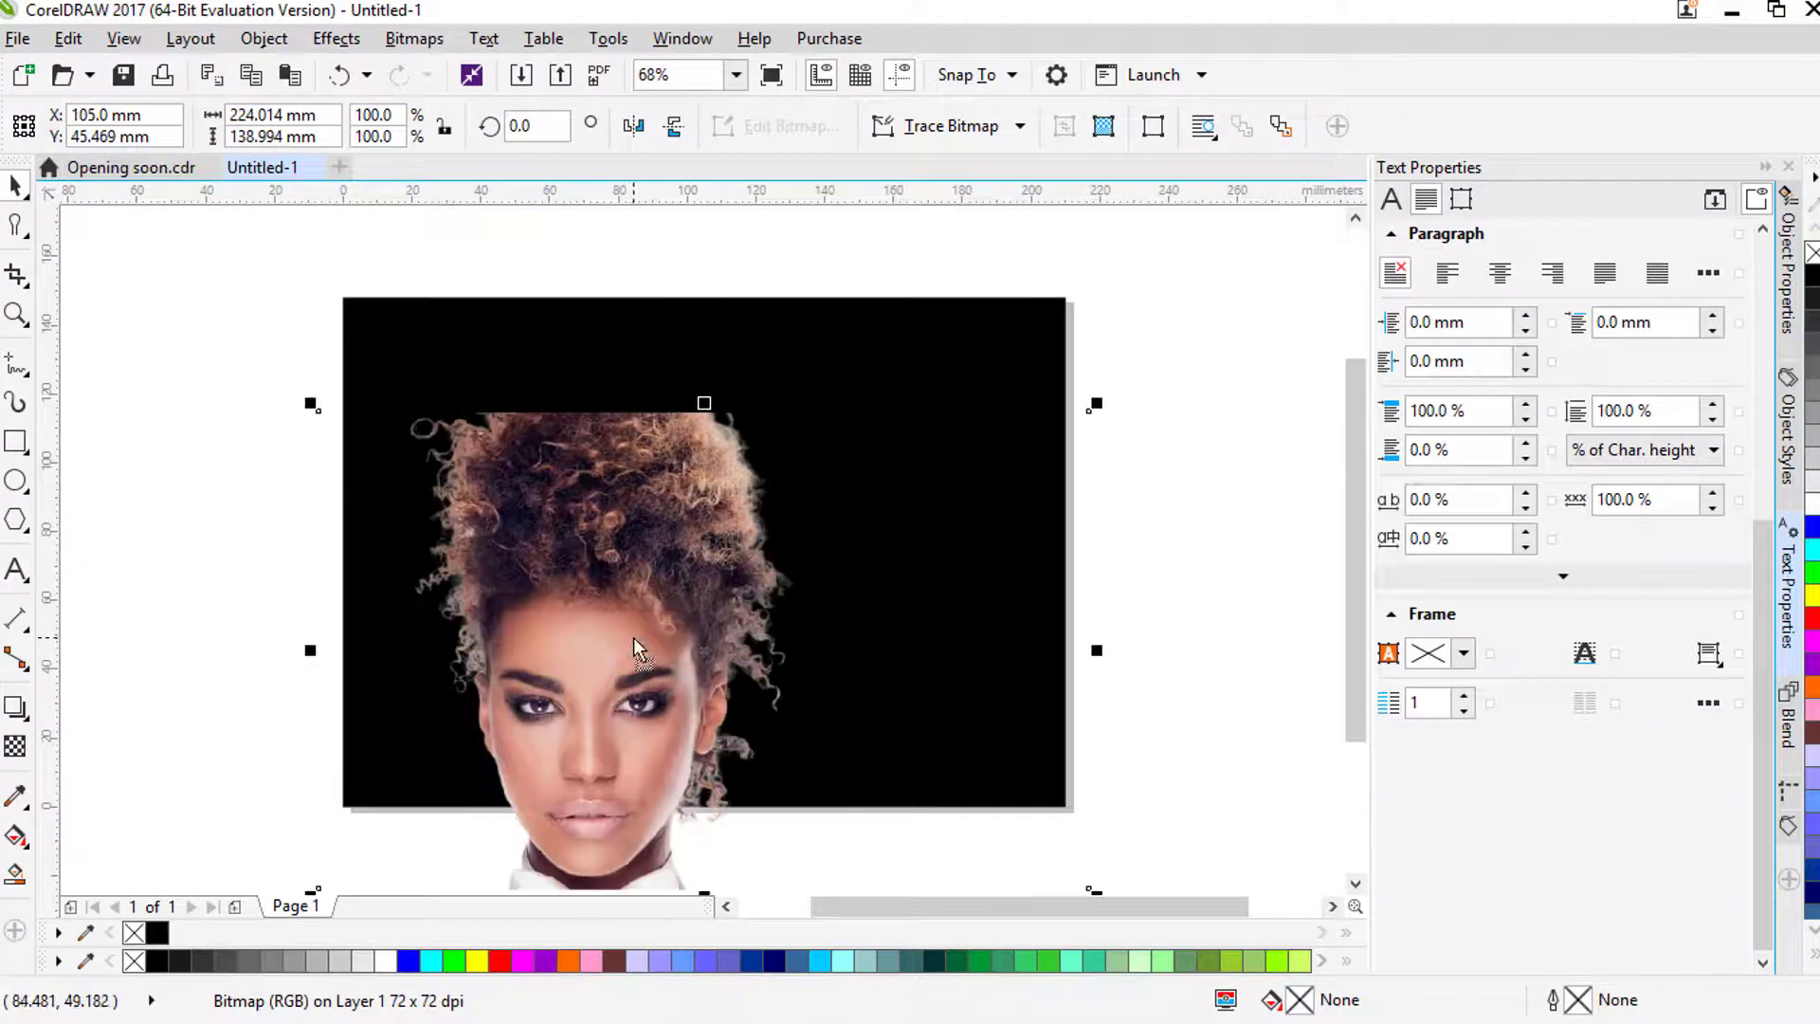
Bring the background-free Lady White image from Downloads into CorelDRAW and PowerClip it inside the black rectangle.
right_click(562, 607)
click(645, 274)
click(528, 333)
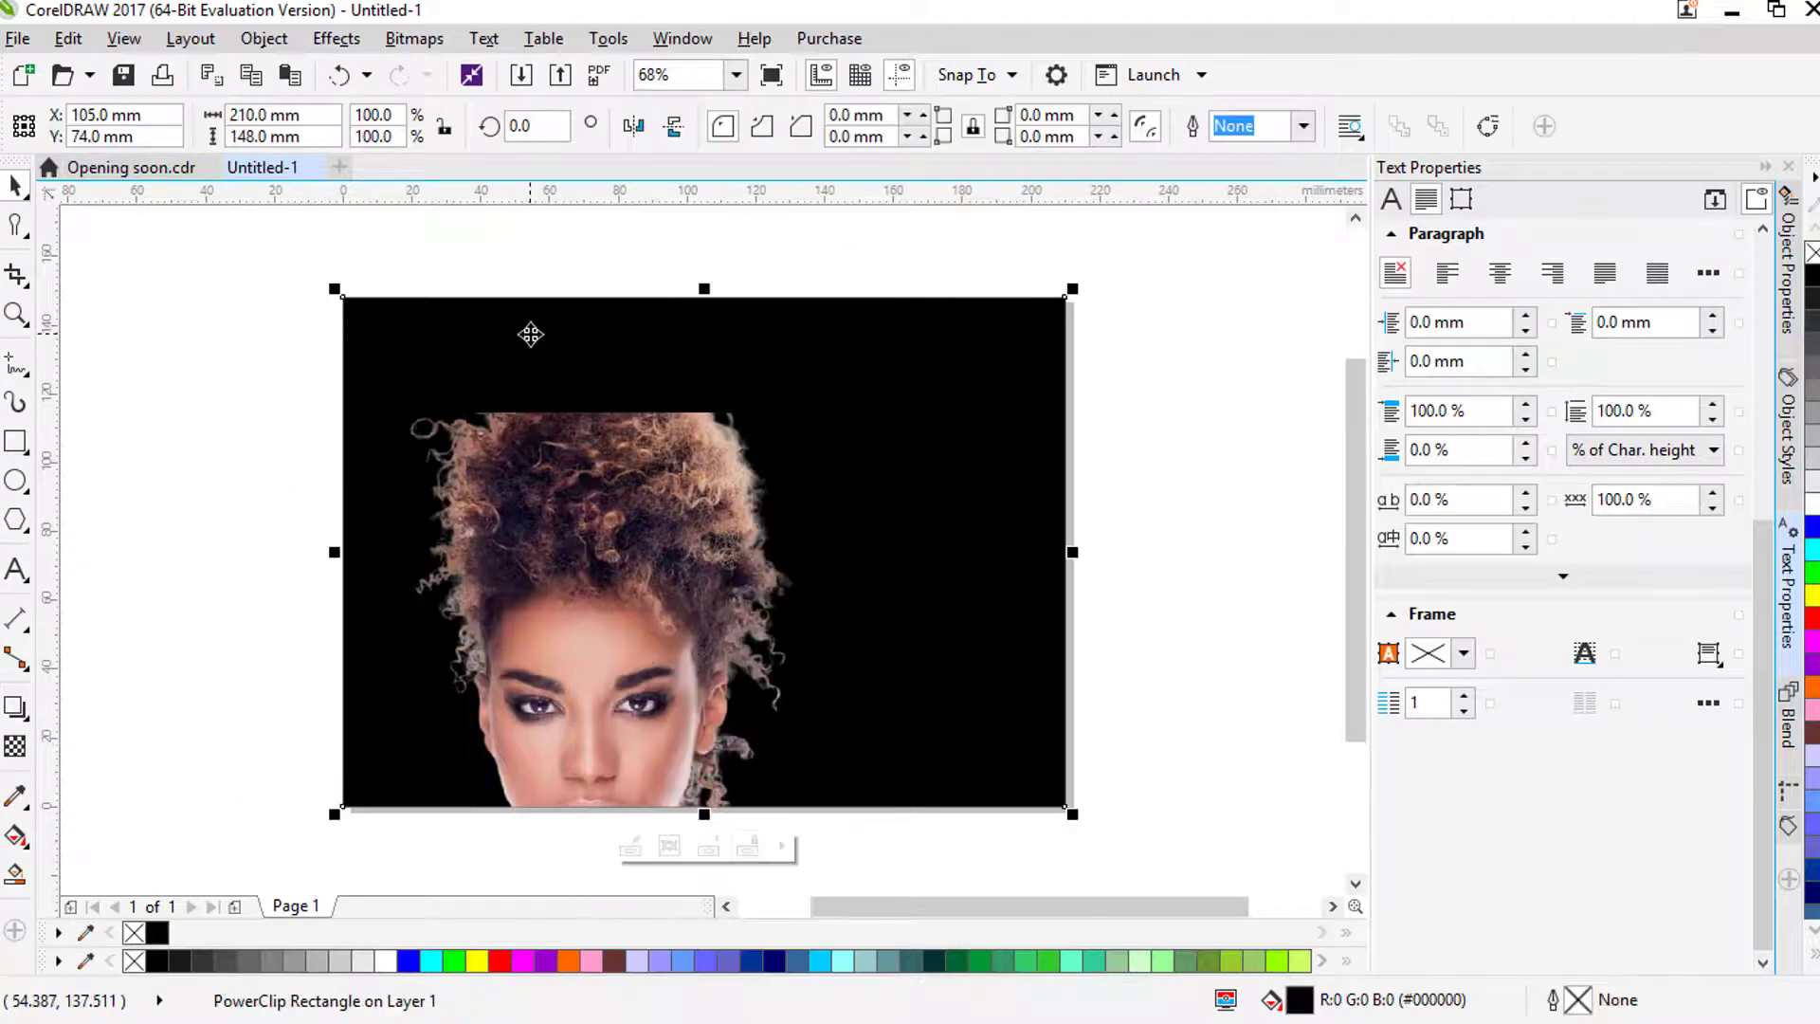
Enlarge the PowerClipped portrait to about 239 × 148 mm, shift it toward the page's left side, and fill the rectangle light blue.
double_click(606, 606)
drag(606, 606, 606, 492)
drag(1097, 778, 1155, 820)
drag(1115, 517, 1060, 517)
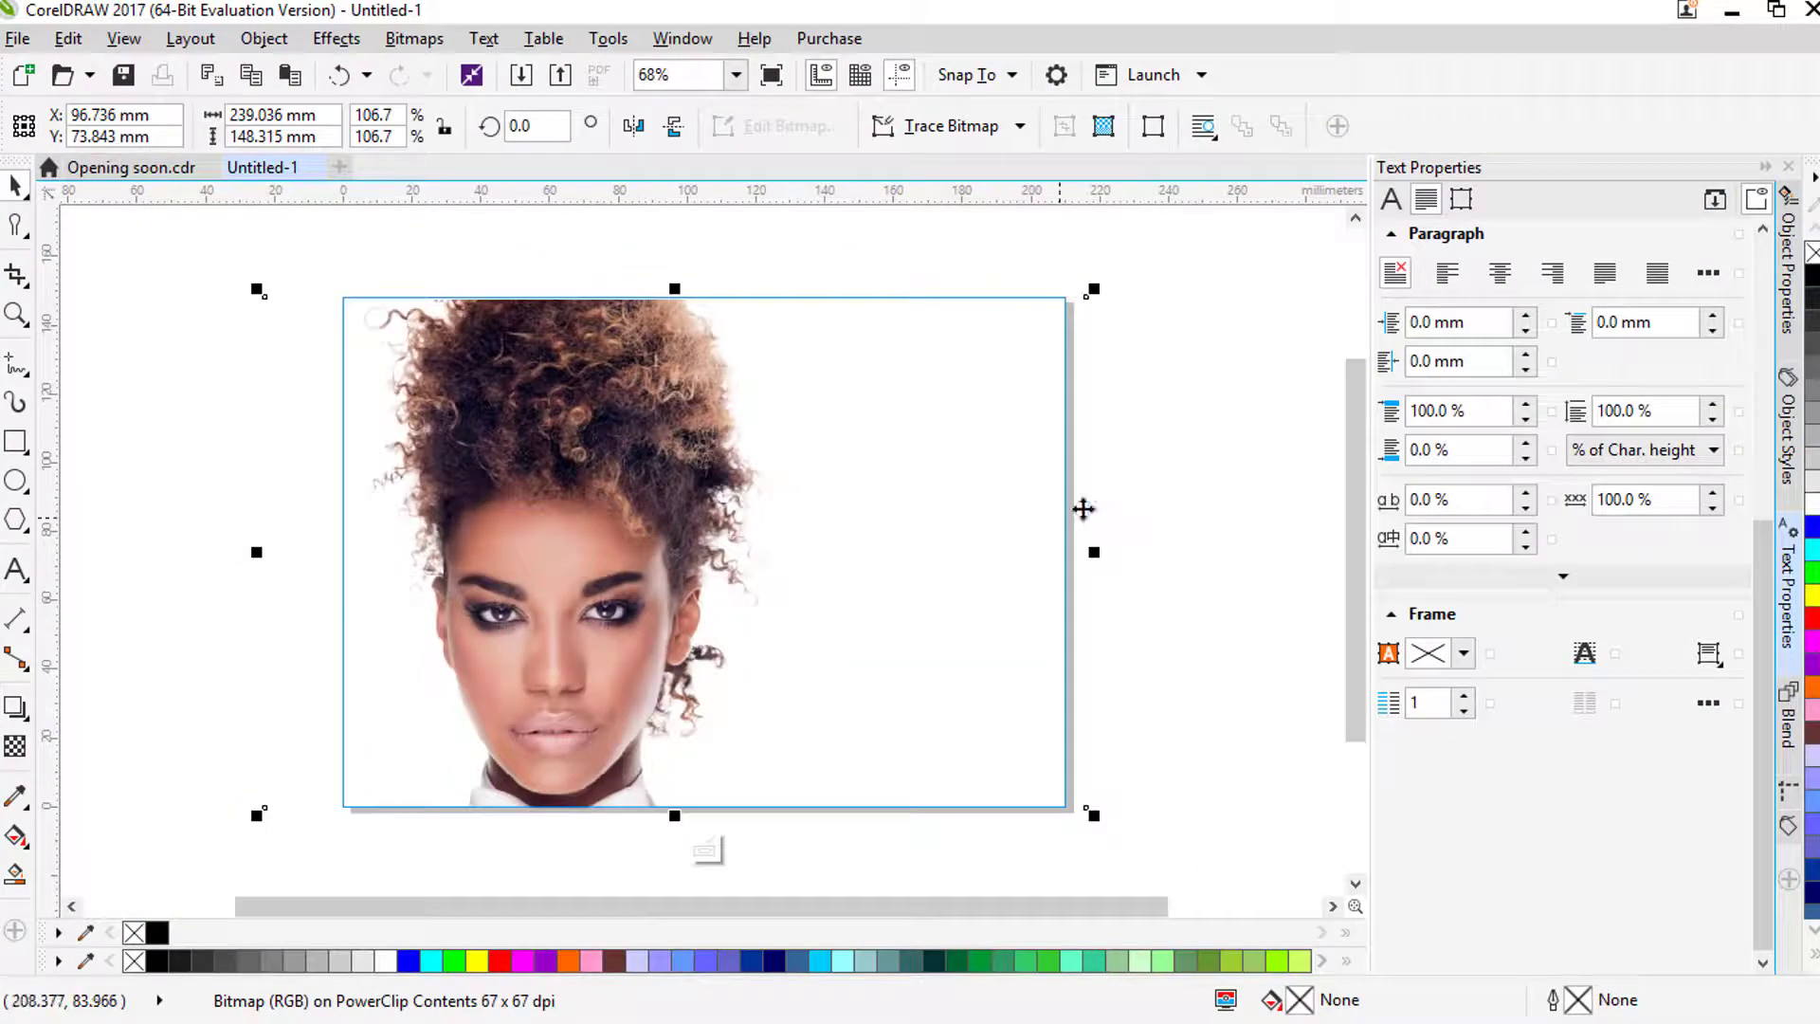
click(706, 851)
click(683, 960)
click(218, 664)
Add artistic text reading "LEARN SOMETHING NEW" with "EVERY TIME YOU VISIT MY CHANNEL." on a second line.
click(14, 568)
click(173, 615)
click(173, 615)
text(LEARN SOMETHING NEW)
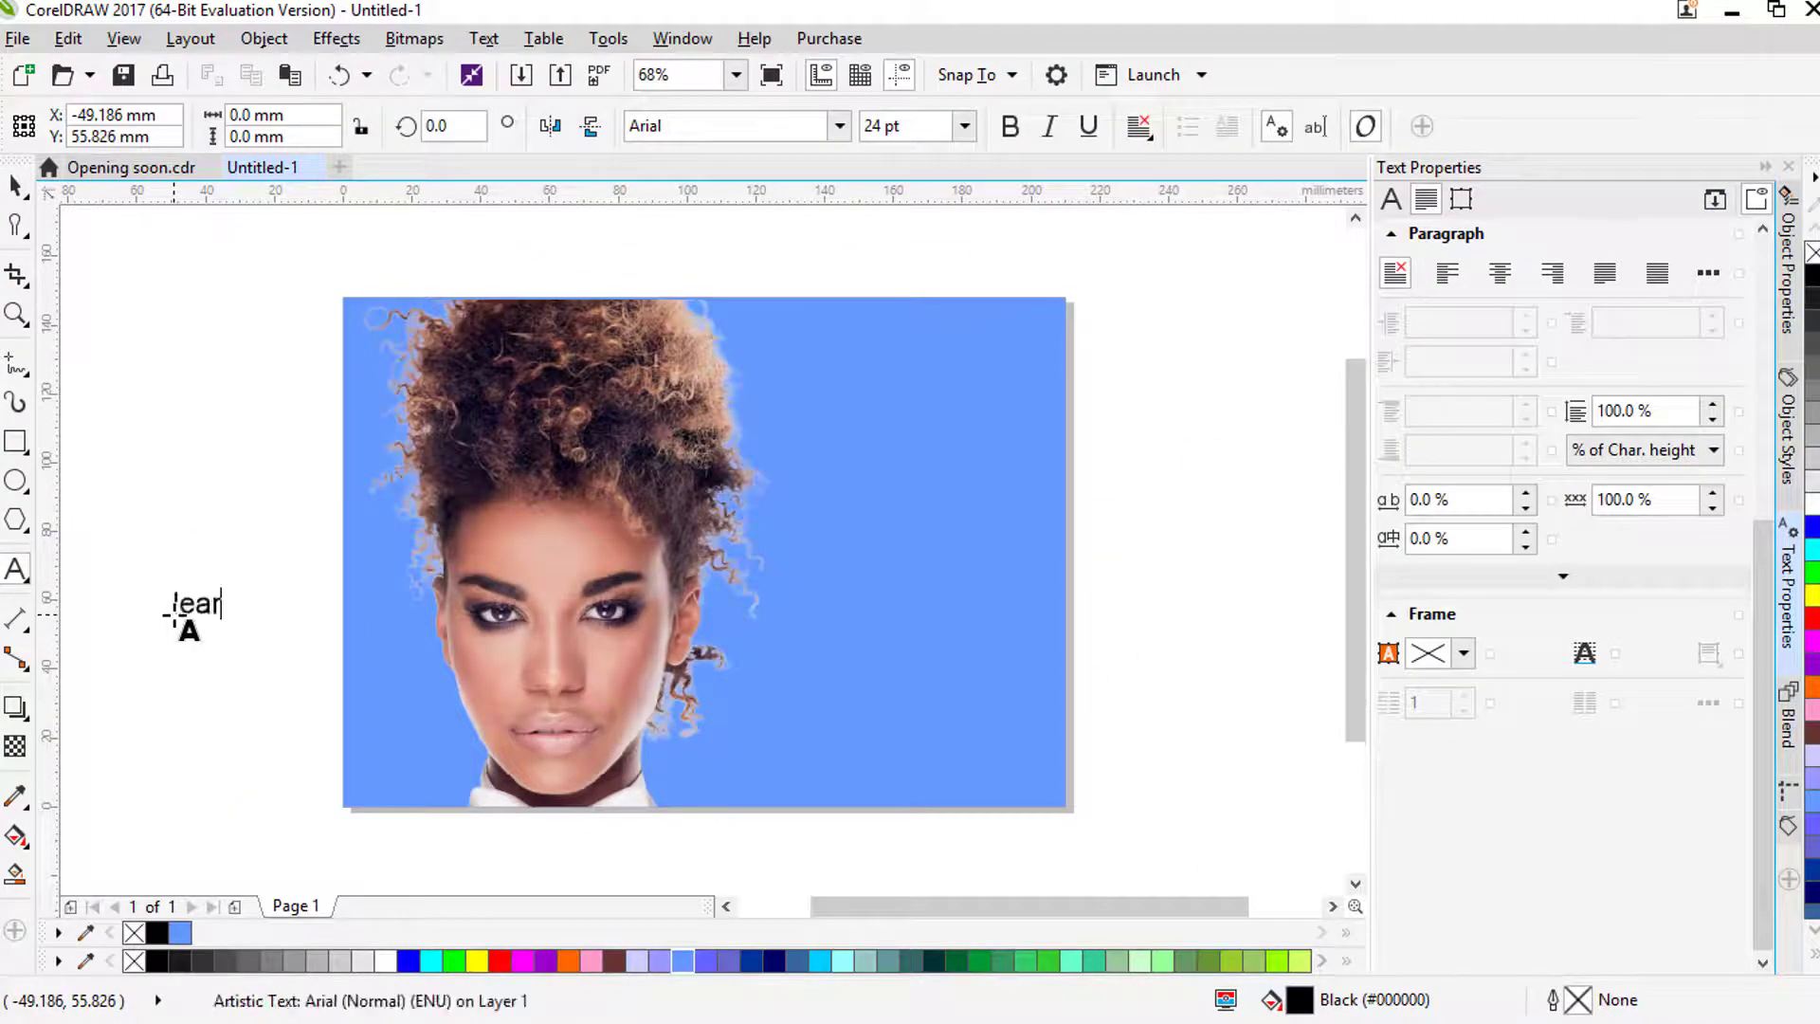
key(Return)
text(EVERY TIME YOU VISIT MY CHANNEL.)
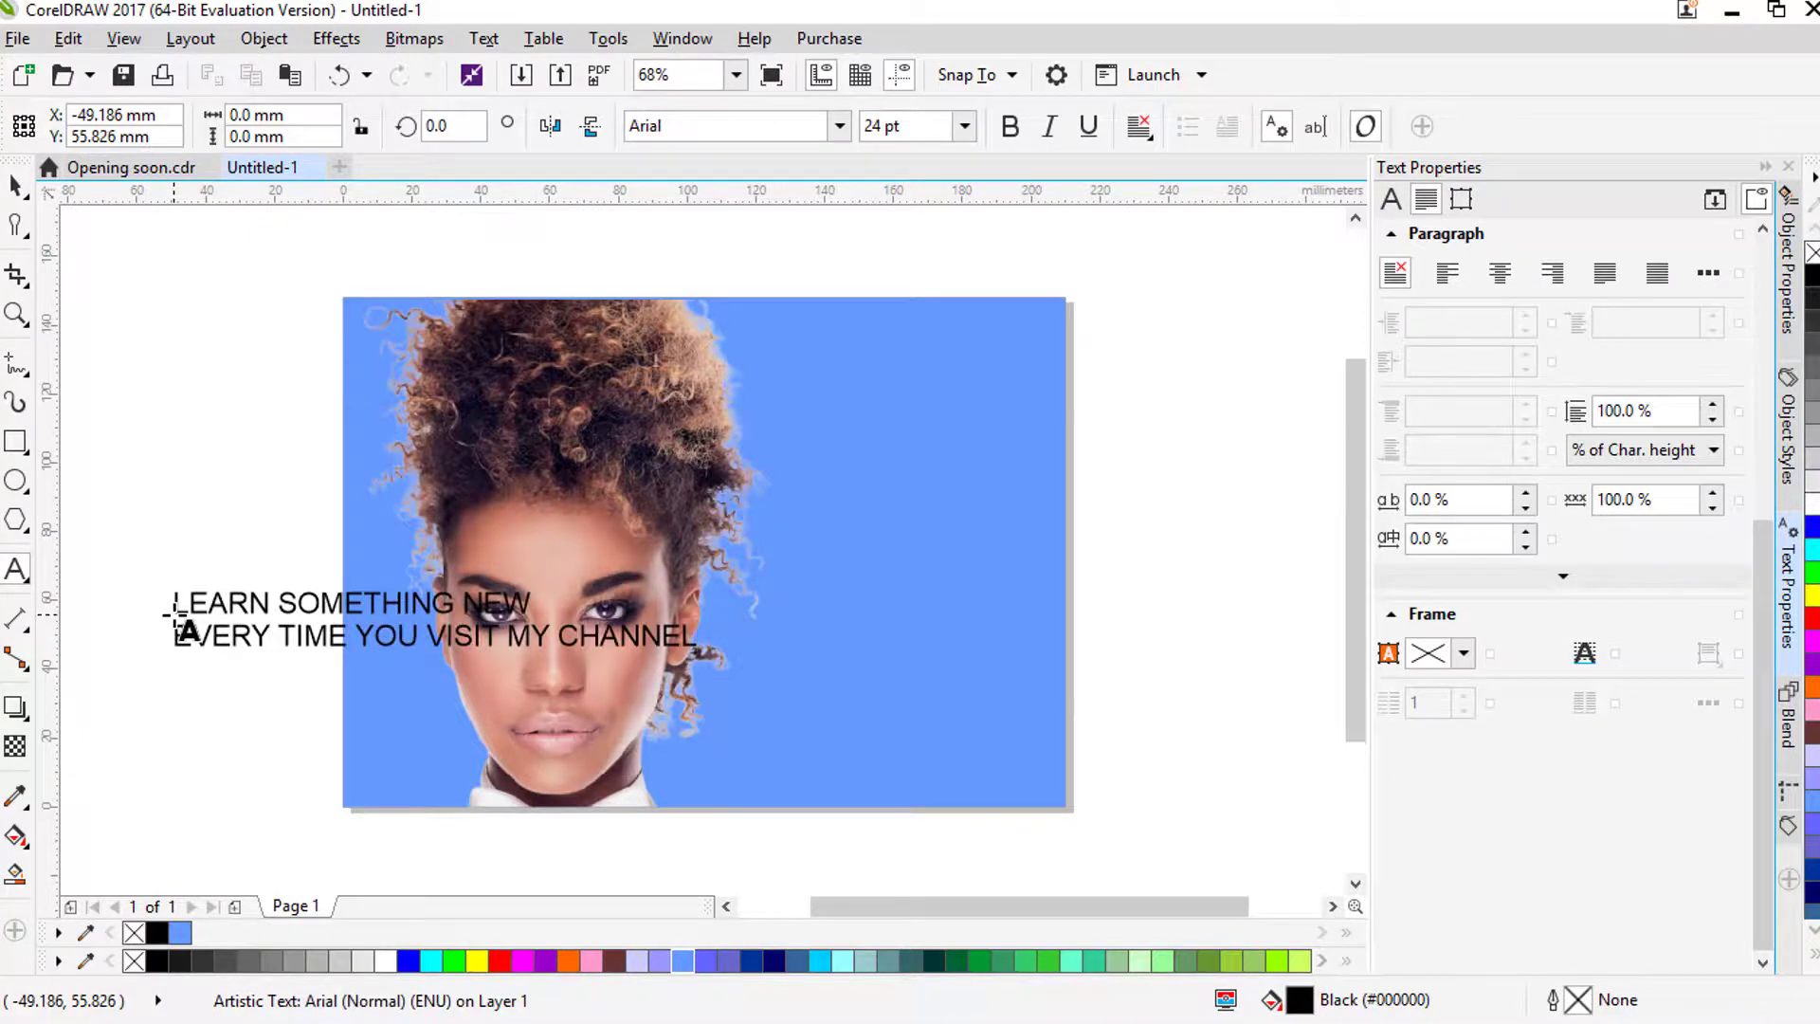
Break the text into separate lines, set "LEARN SOMETHING NEW" in Aharoni, and place it beside the portrait.
click(15, 187)
key(ctrl+k)
click(522, 598)
click(839, 126)
click(742, 240)
drag(660, 573, 967, 542)
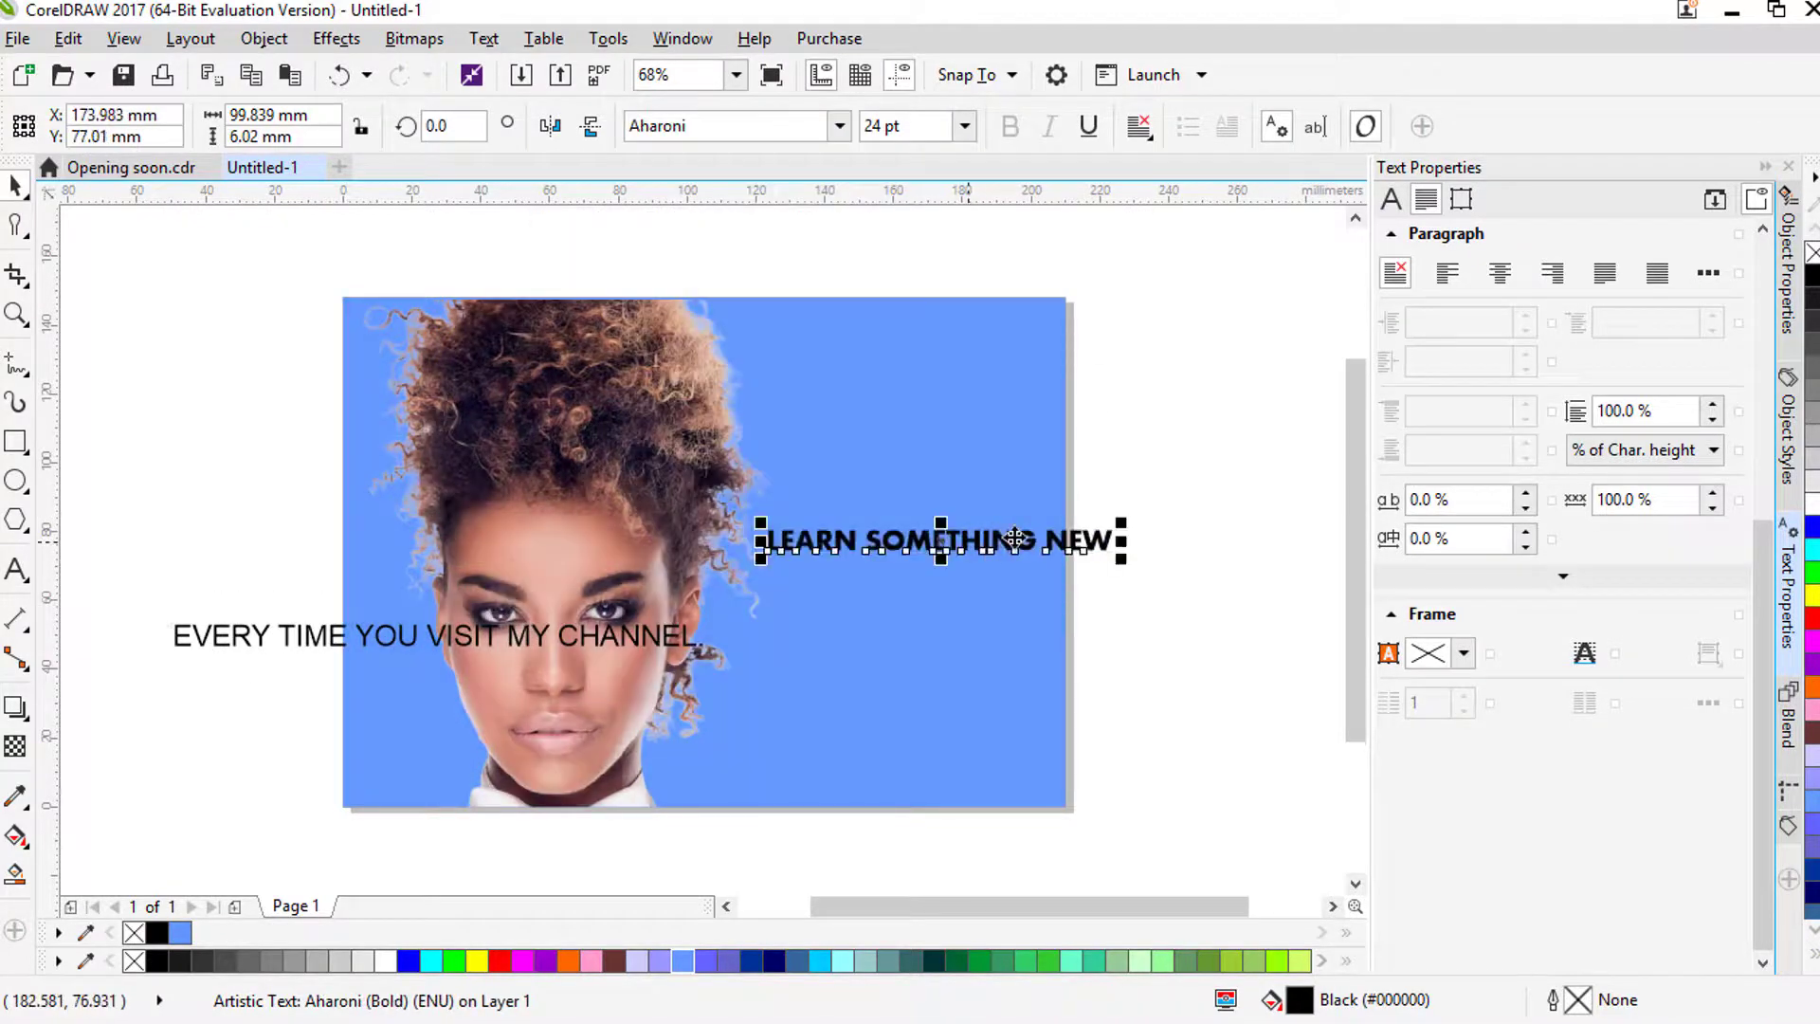
Split the headline into two lines, with "LEARN" above "SOMETHING NEW".
double_click(868, 540)
key(Return)
click(15, 187)
Set "EVERY TIME YOU VISIT MY CHANNEL." in Calibri and scale it down beneath the headline.
click(398, 635)
click(727, 127)
text(Calibri)
drag(393, 635, 987, 620)
drag(1205, 630, 1020, 627)
Change the tagline to lowercase and position it directly under the headline, about 72 mm wide.
key(shift+F3)
click(788, 614)
drag(894, 621, 901, 611)
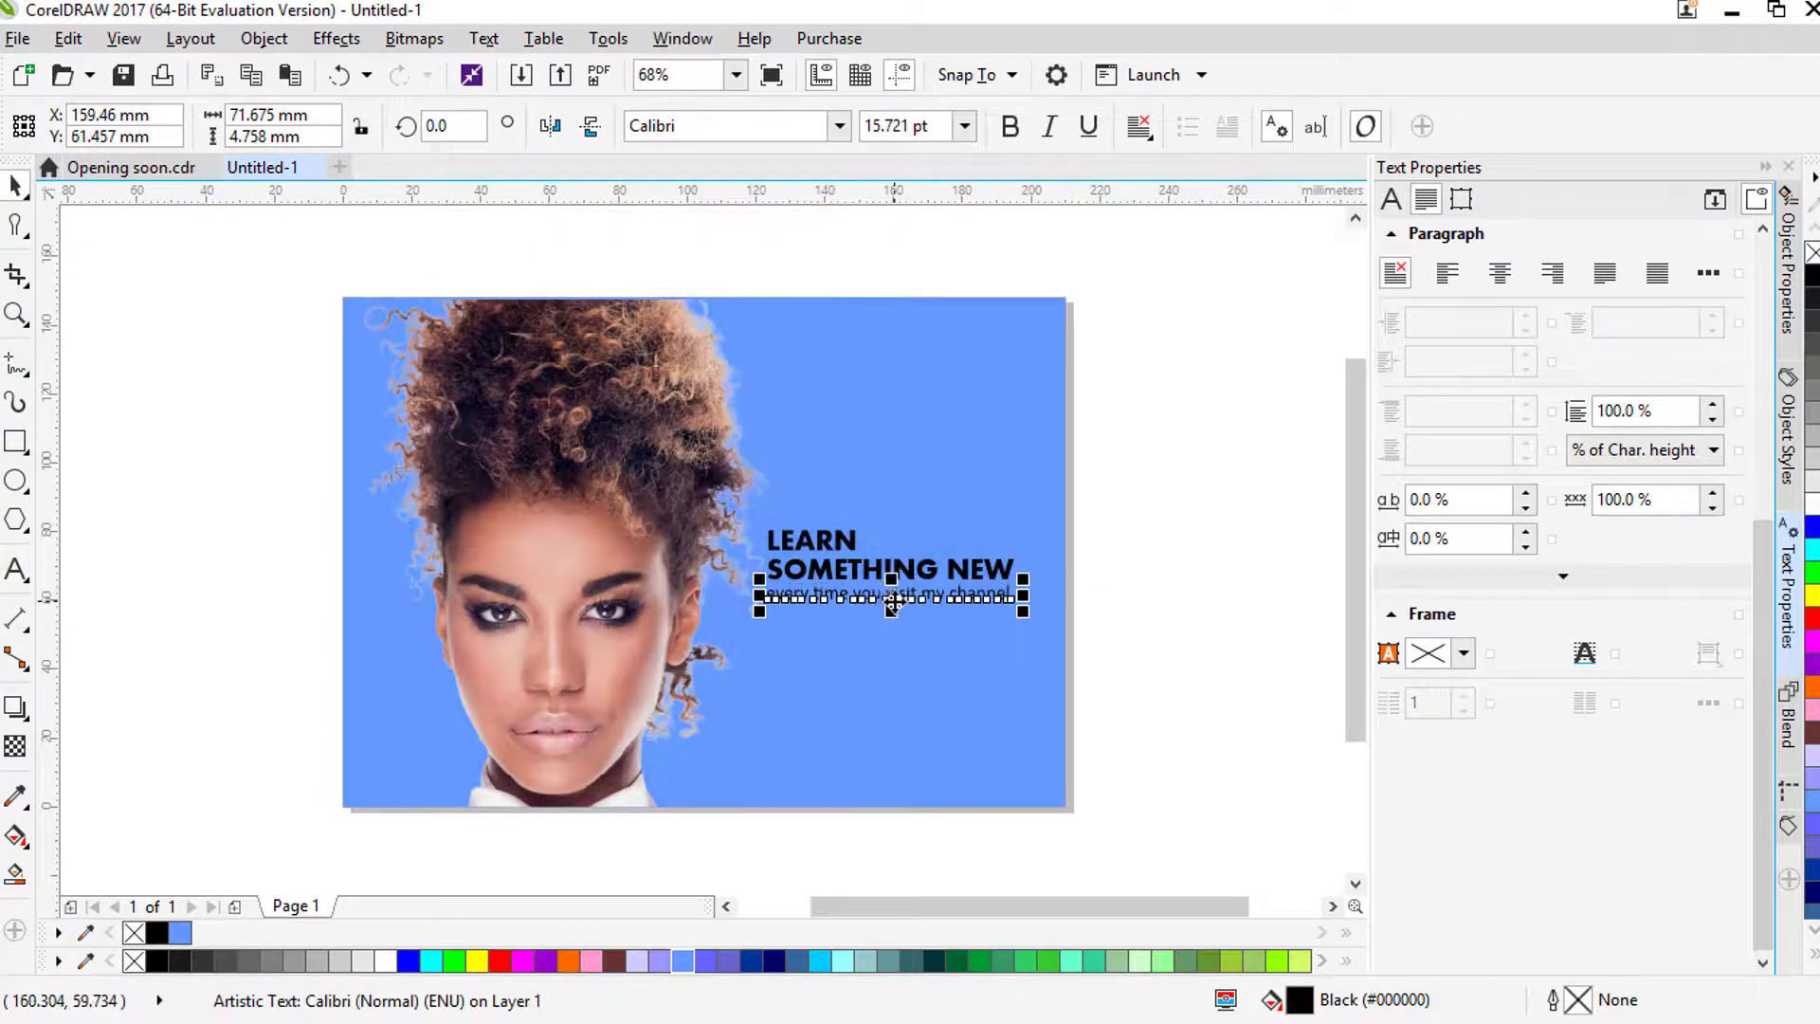
key(Escape)
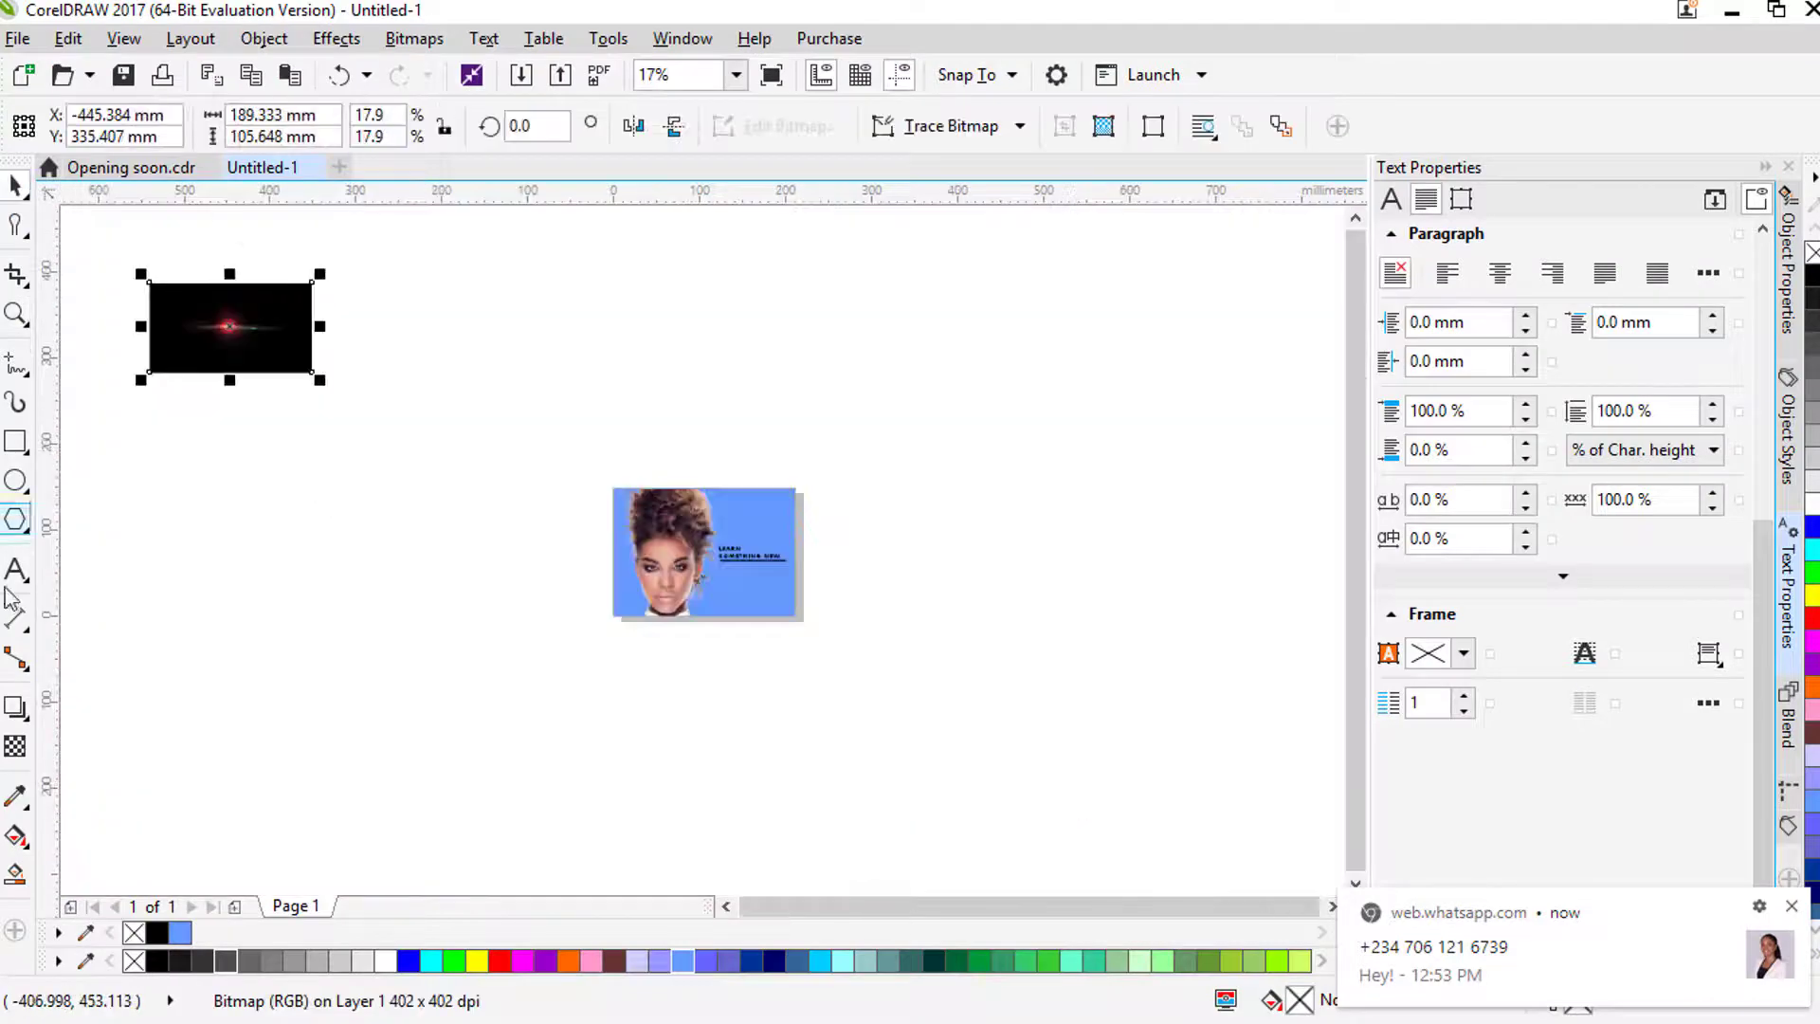
Blend the light flare image over the artwork with a transparency merge mode and shrink it near the headline.
click(369, 126)
click(284, 638)
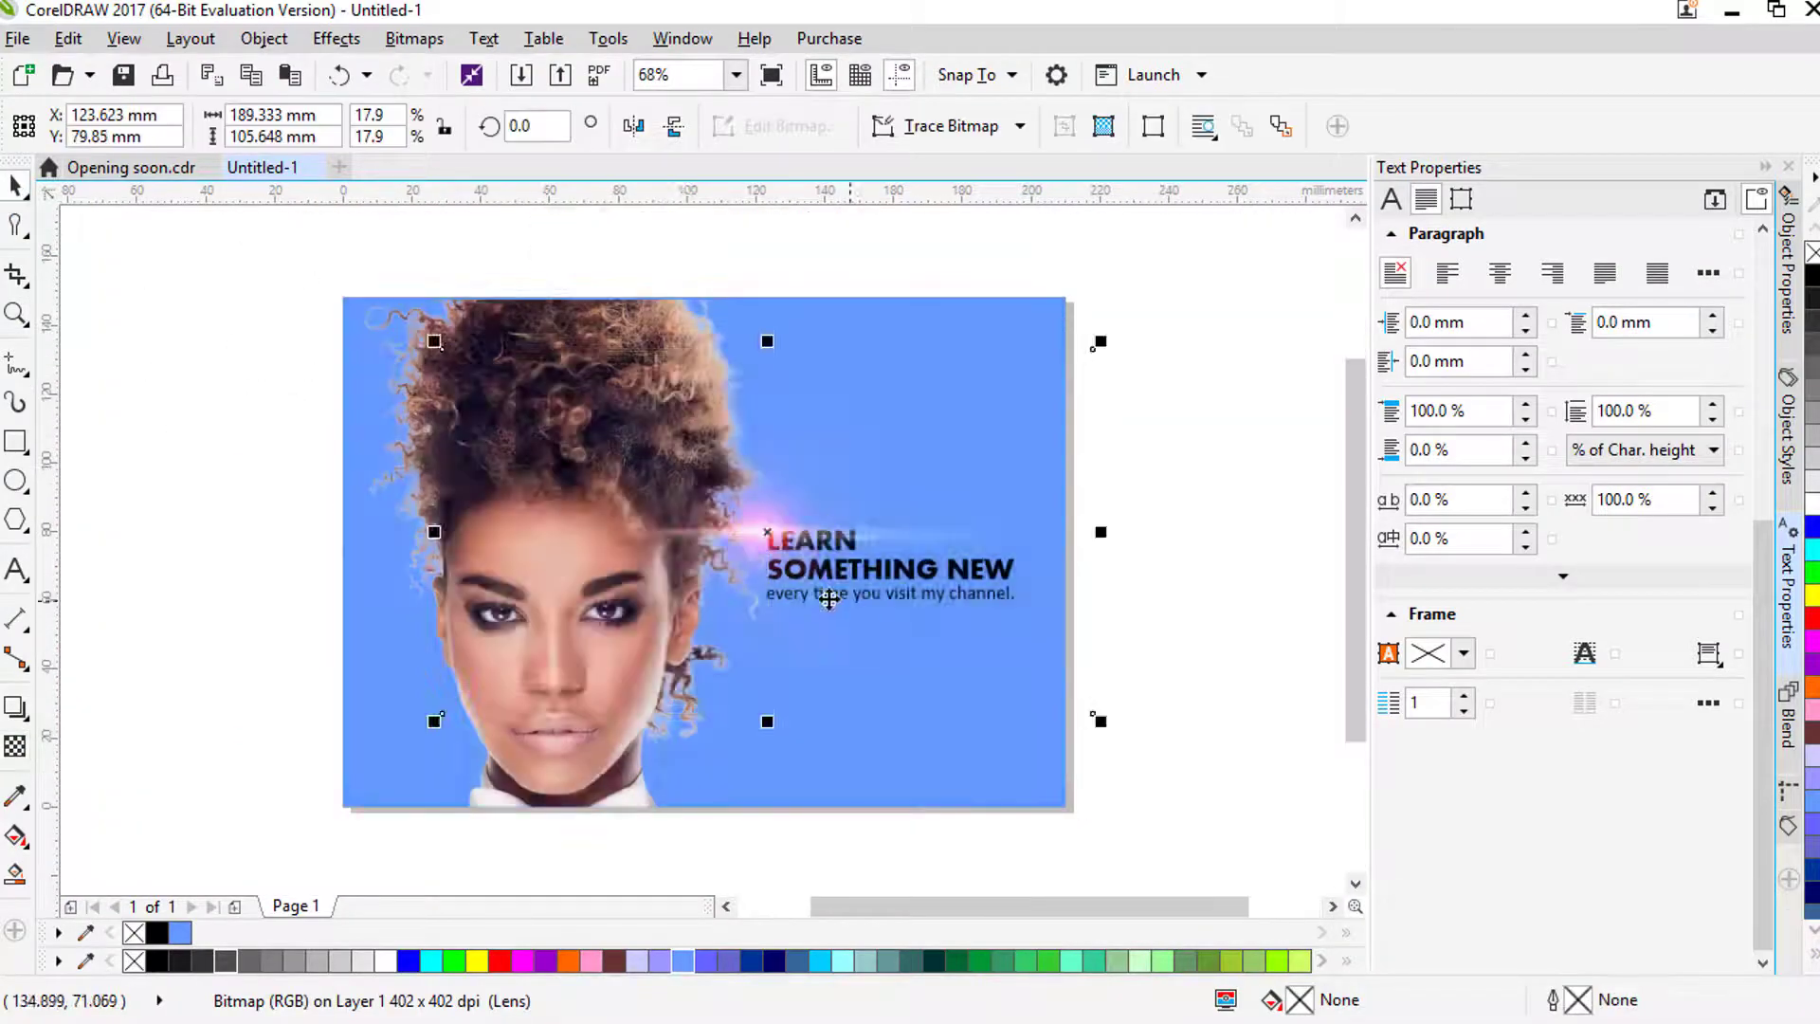
drag(830, 599, 829, 578)
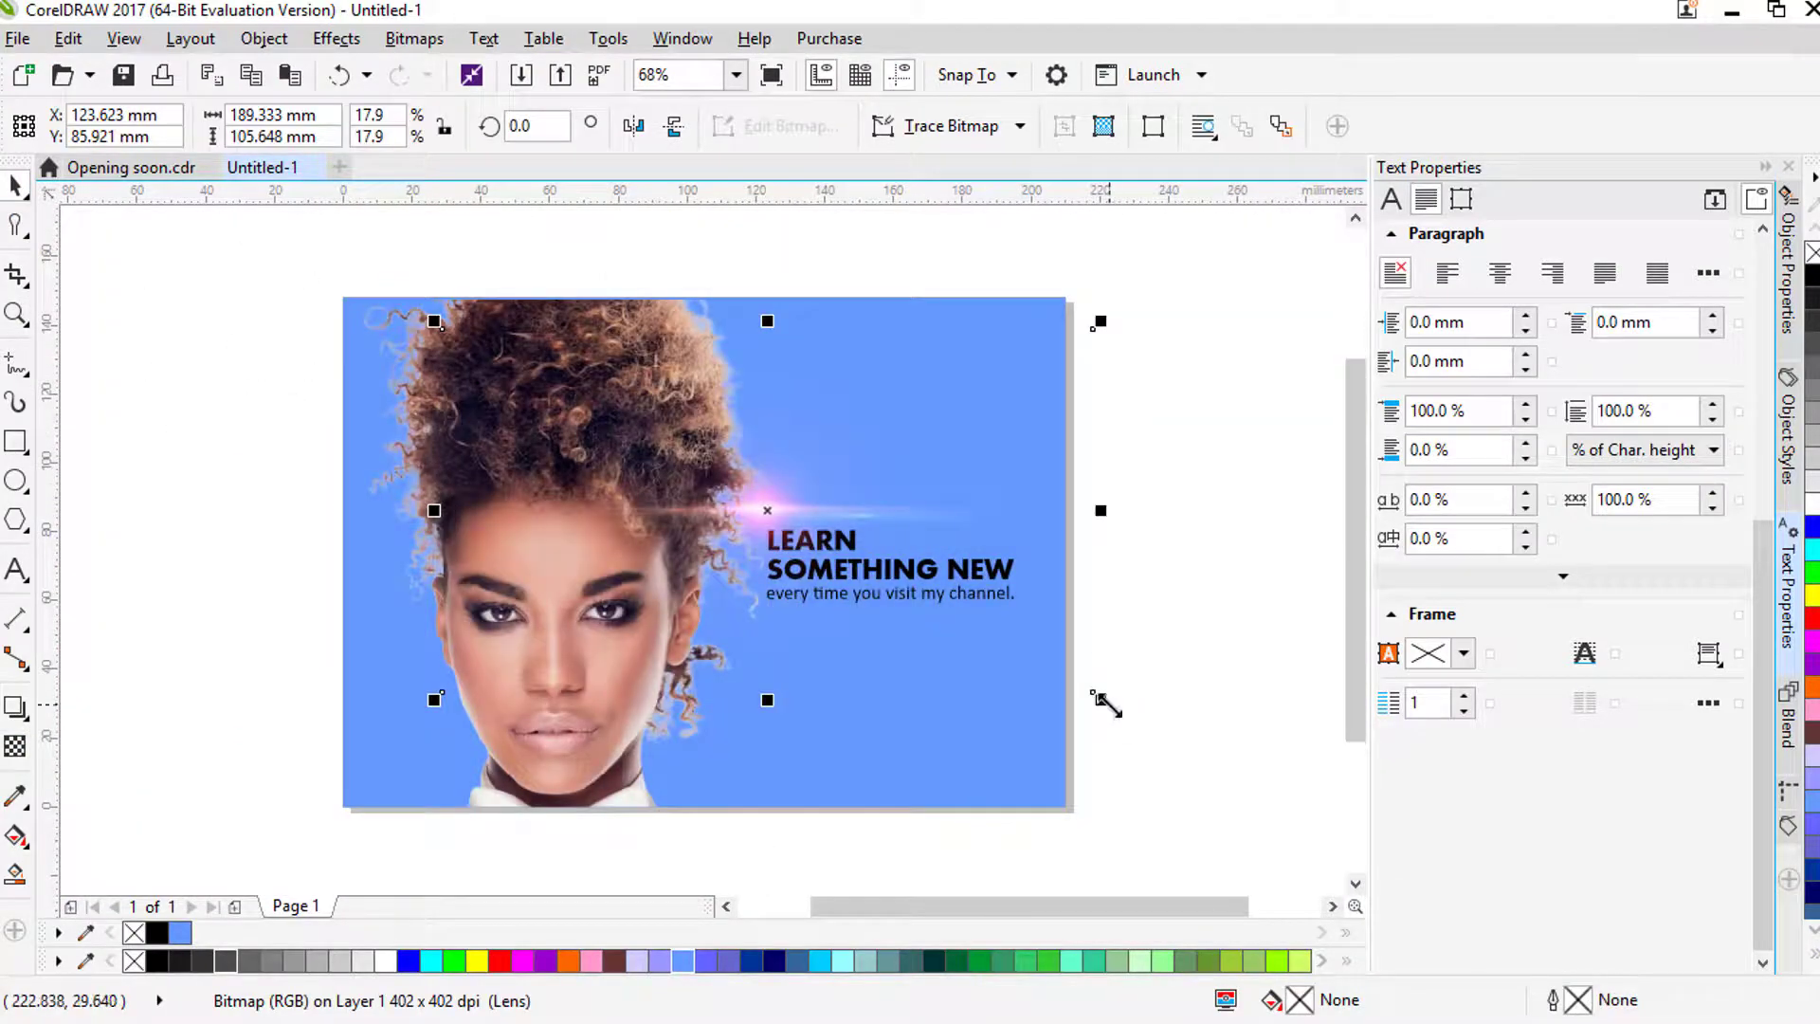
drag(1100, 699, 1023, 655)
key(Escape)
Fill the background rectangle black and recolour the headline and tagline white.
click(992, 336)
click(157, 961)
click(1111, 366)
drag(1111, 360, 493, 682)
click(386, 960)
Shrink the light flare further and align it just beneath the tagline.
click(834, 474)
drag(1023, 655, 896, 583)
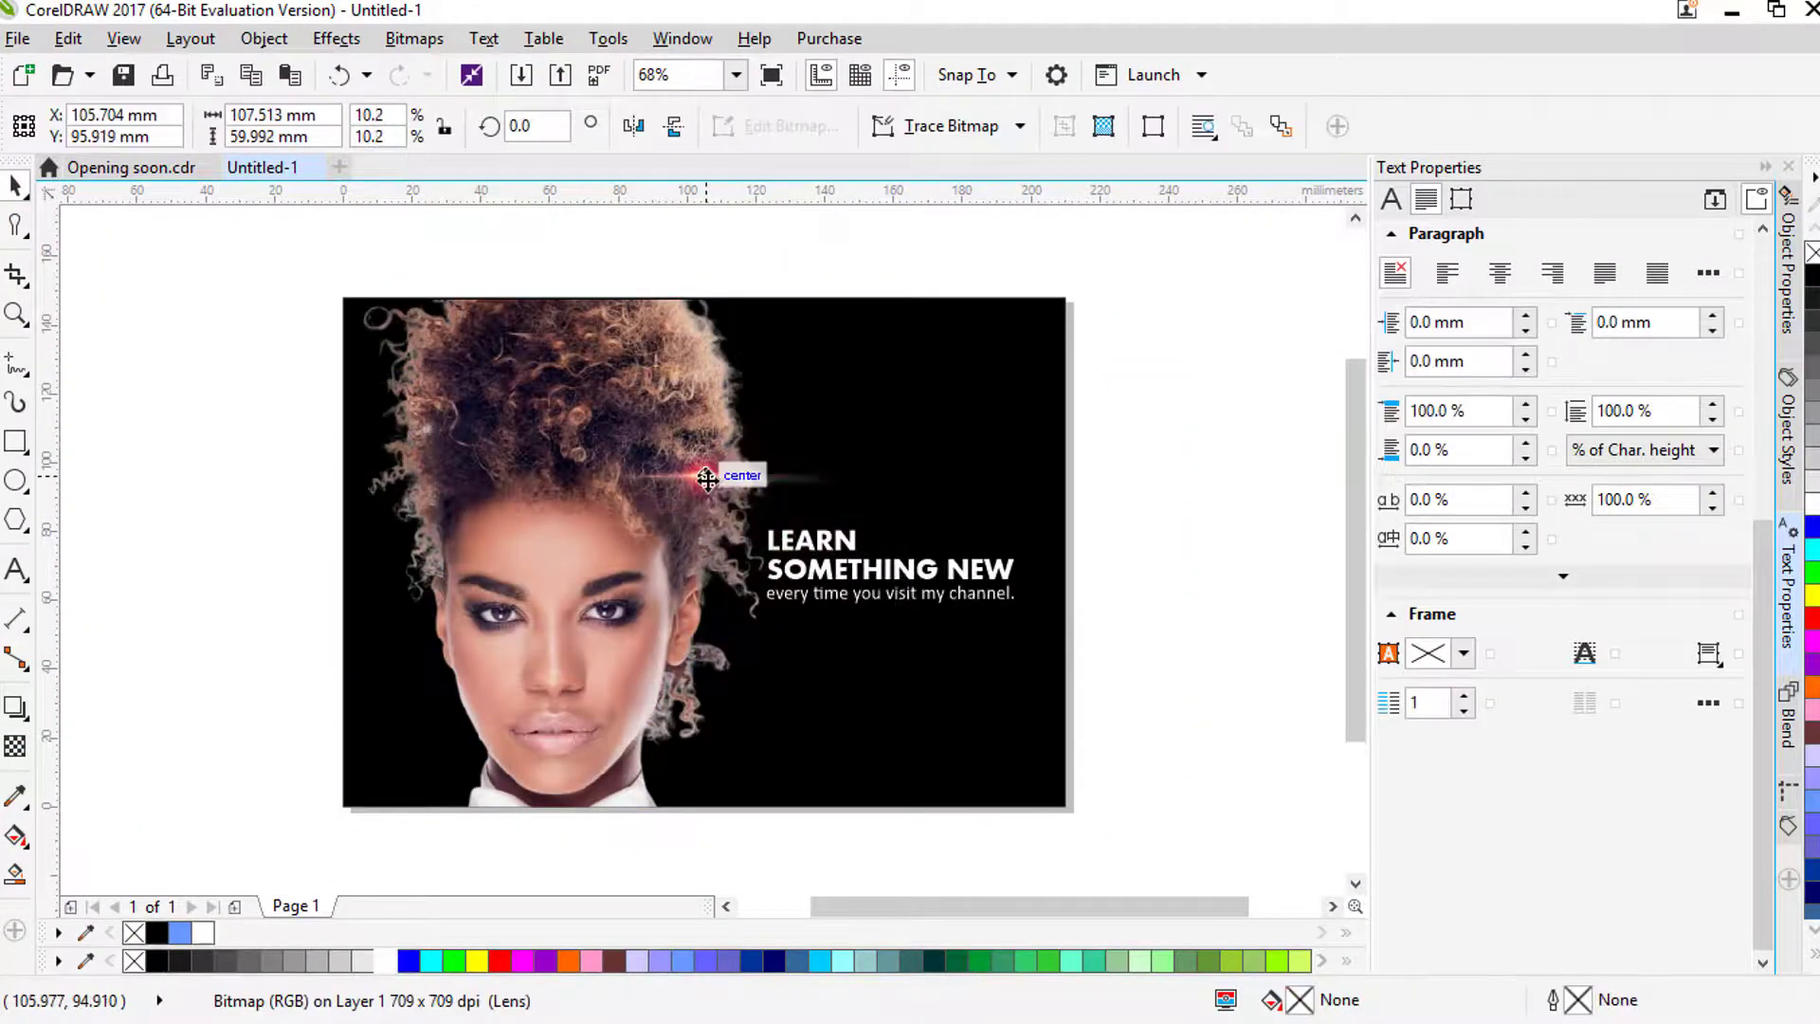
drag(725, 503, 785, 631)
key(F2)
drag(696, 460, 988, 724)
mouse_move(517, 574)
mouse_down()
mouse_move(516, 610)
mouse_move(517, 591)
mouse_up()
key(F3)
drag(1001, 323, 1440, 224)
click(244, 432)
Apply a bitmap effect to the light flare under the tagline and adjust its setting.
click(875, 609)
click(415, 38)
mouse_move(598, 625)
click(735, 682)
drag(1340, 300, 1376, 309)
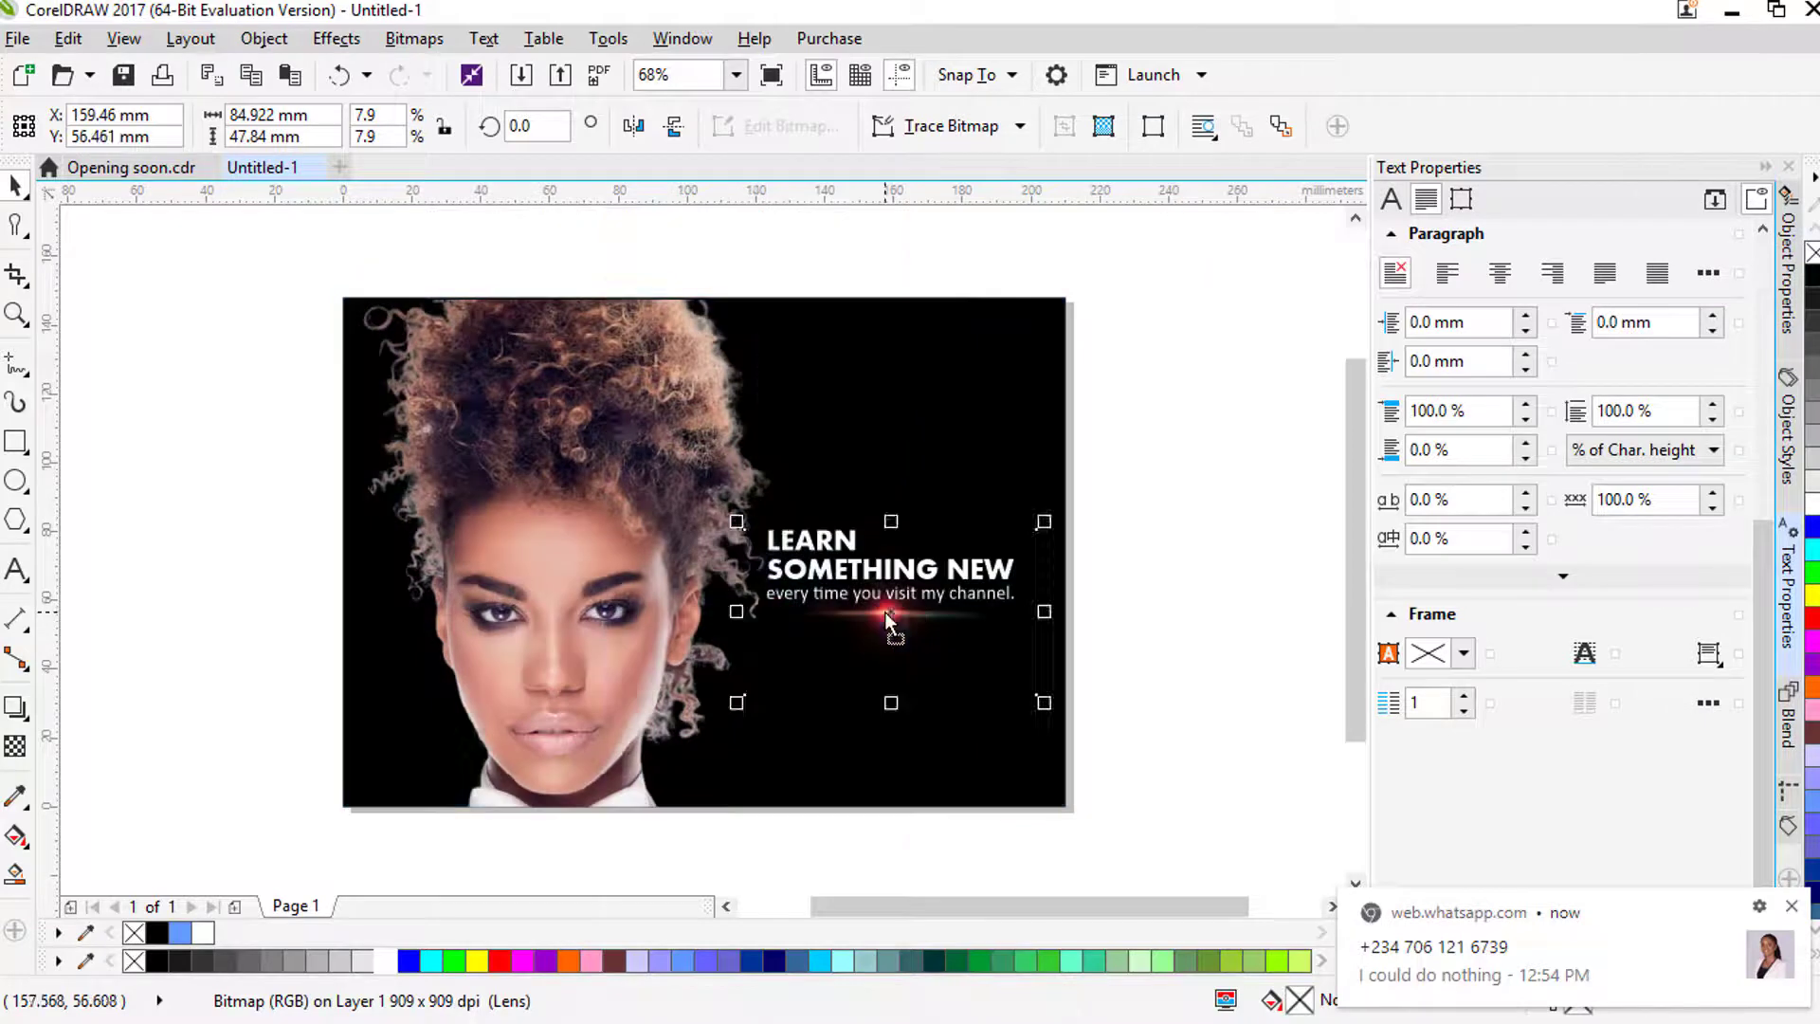